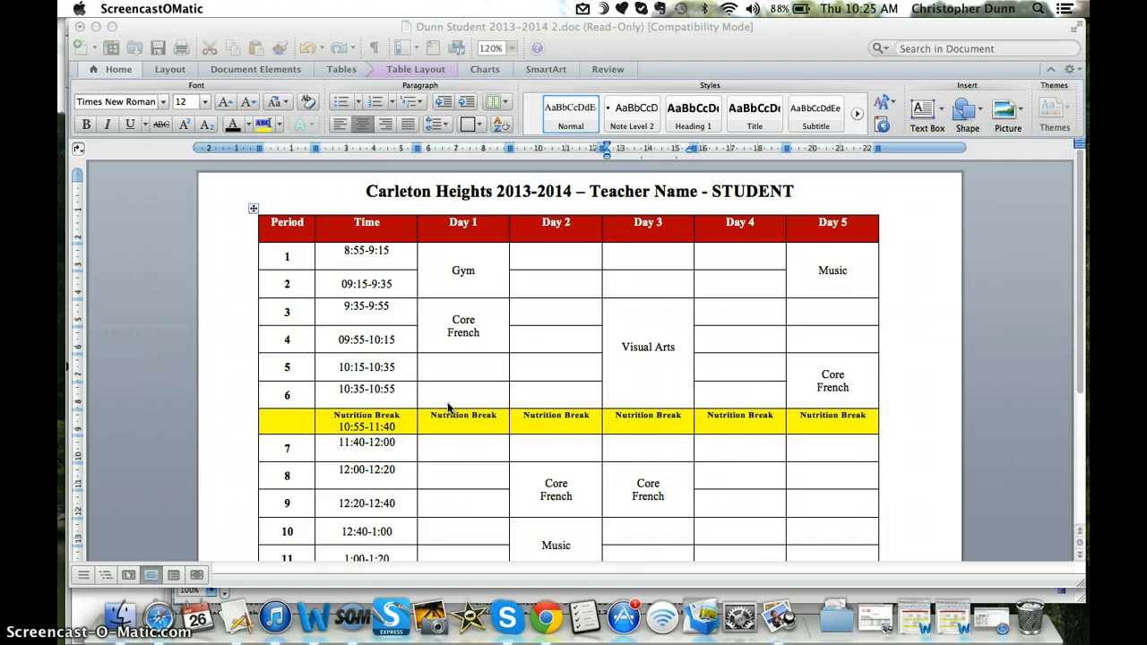
Enter "English 5" in the empty Day 1 cell for period 5 of the timetable.
click(481, 376)
click(481, 376)
click(460, 357)
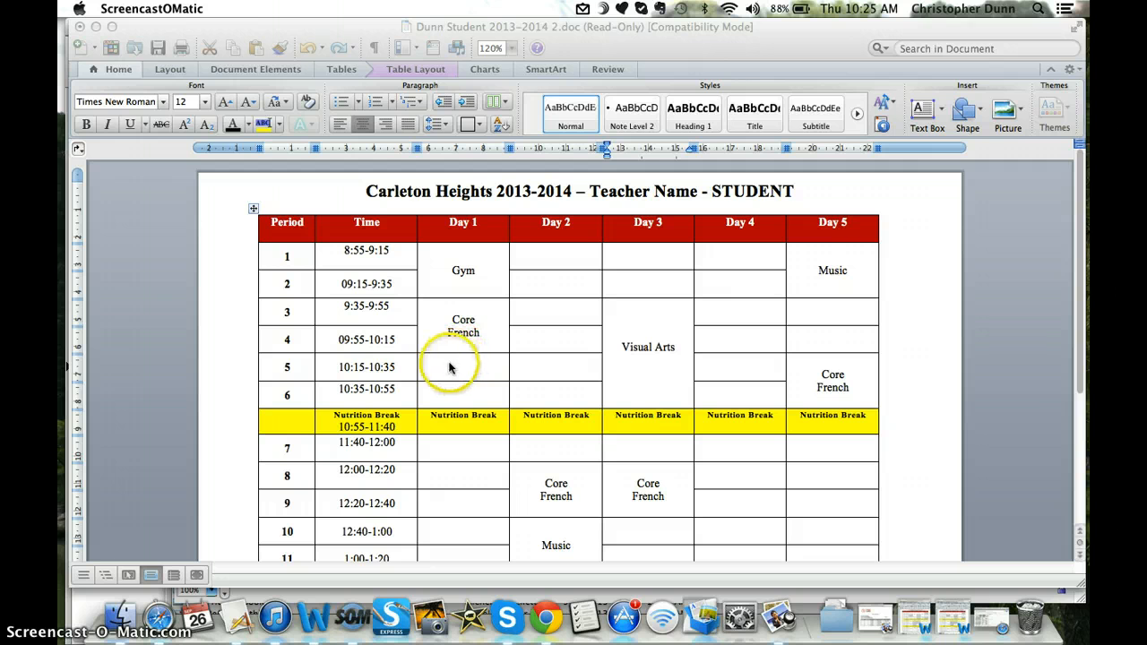
click(449, 366)
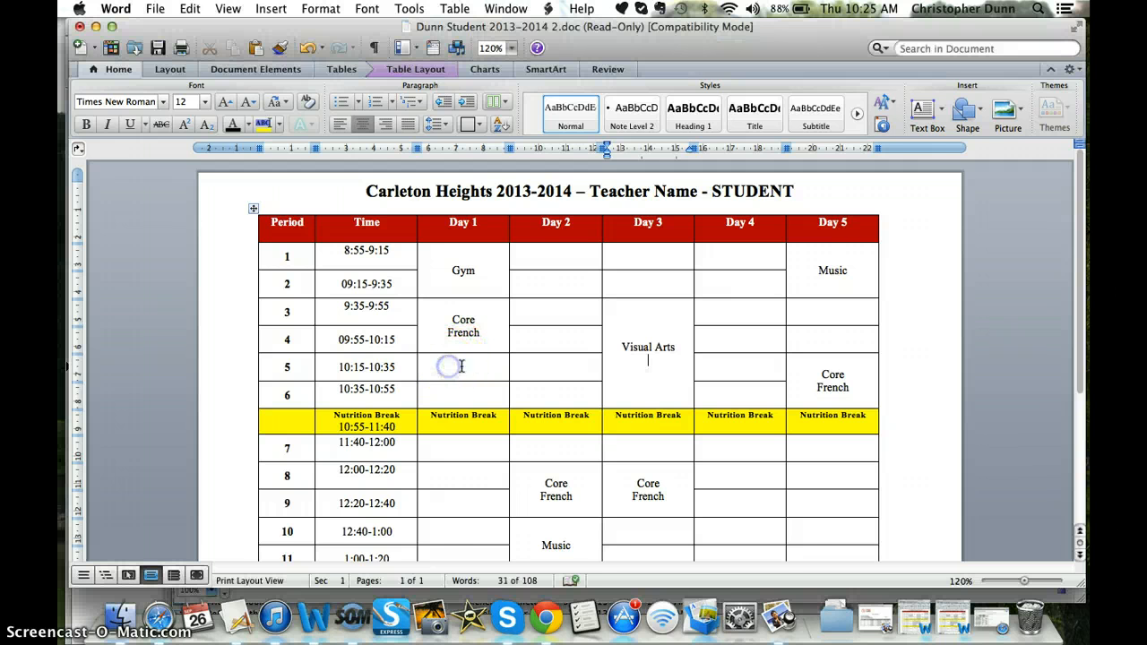
click(464, 365)
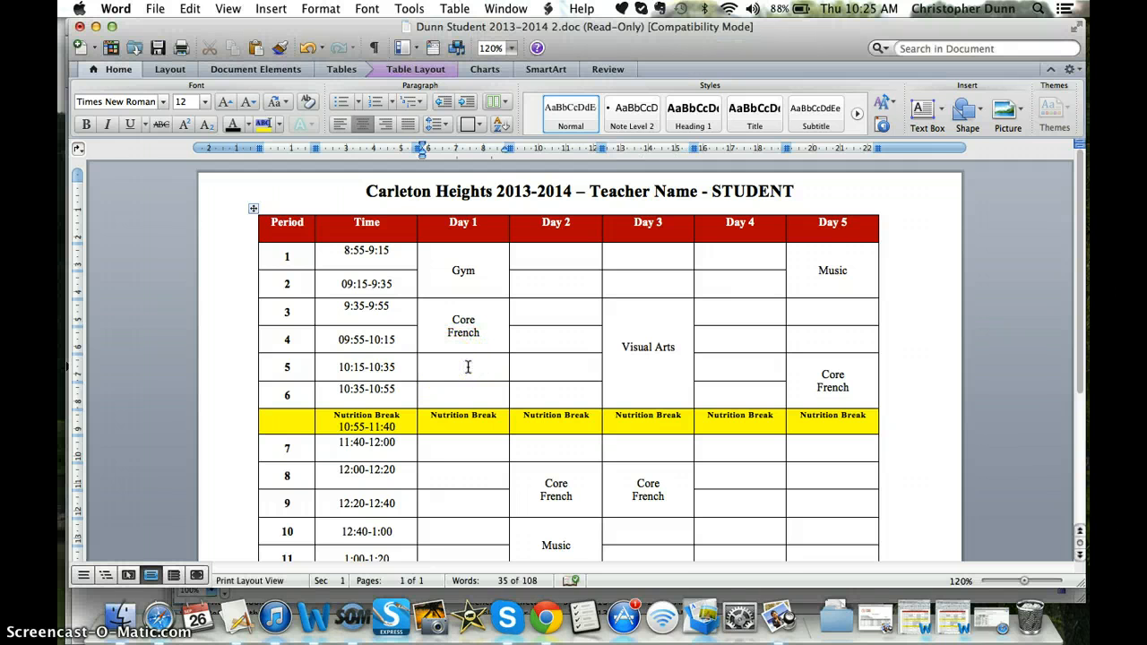
text(English 5)
click(467, 370)
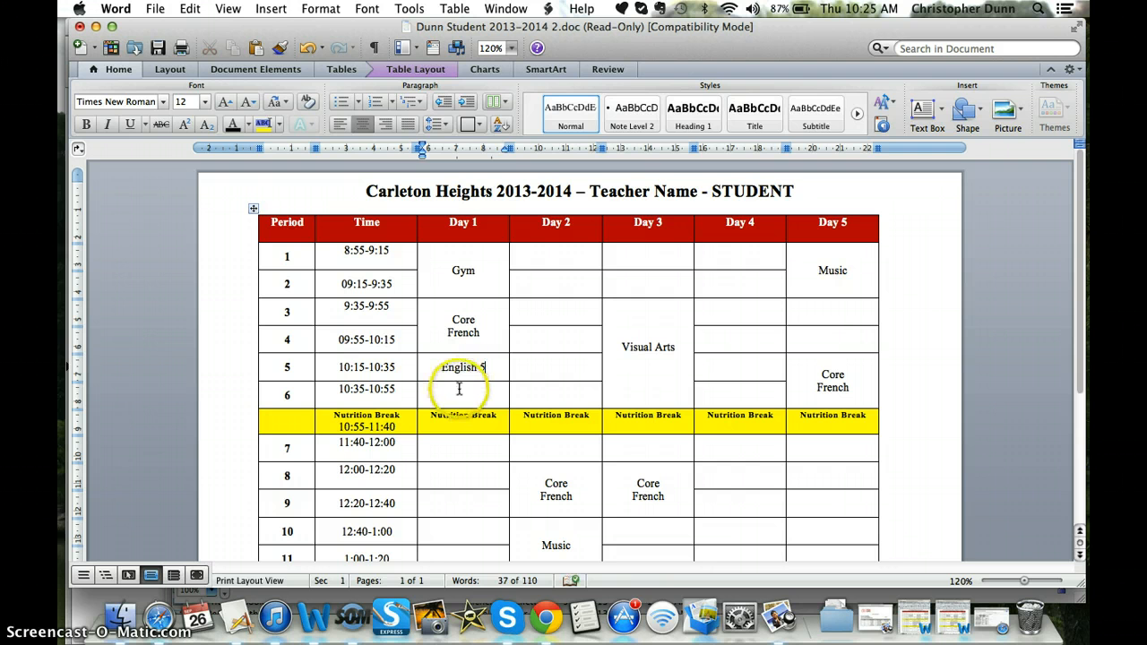
click(467, 375)
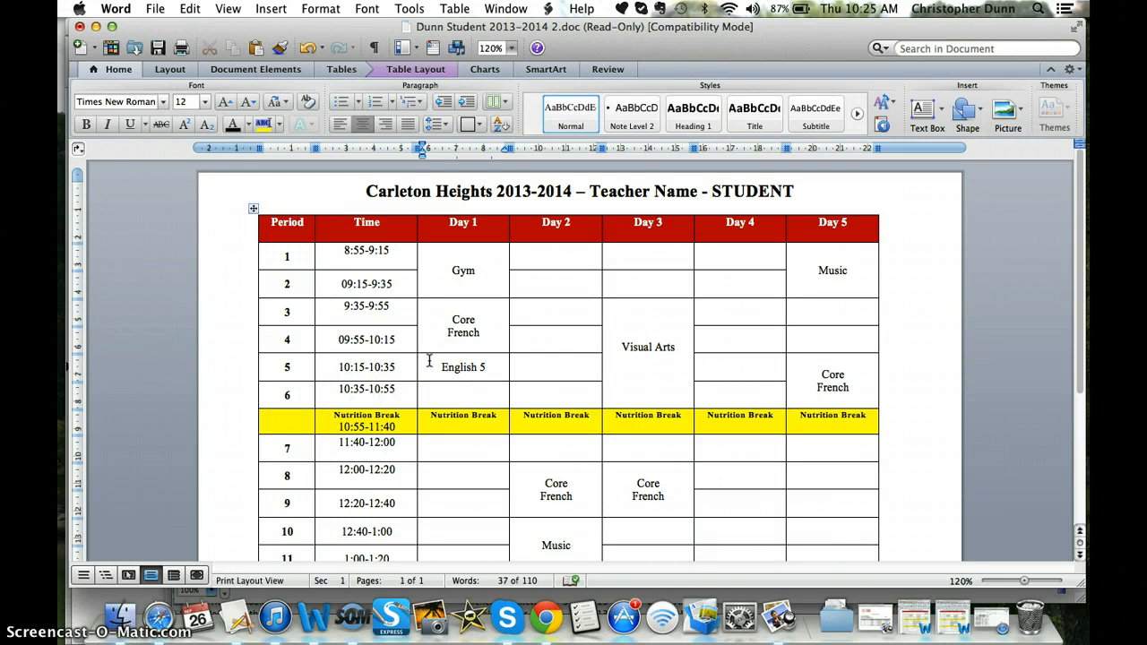
Merge the Day 1 cells for periods 5 and 6 so English 5 spans both periods.
drag(429, 361, 445, 389)
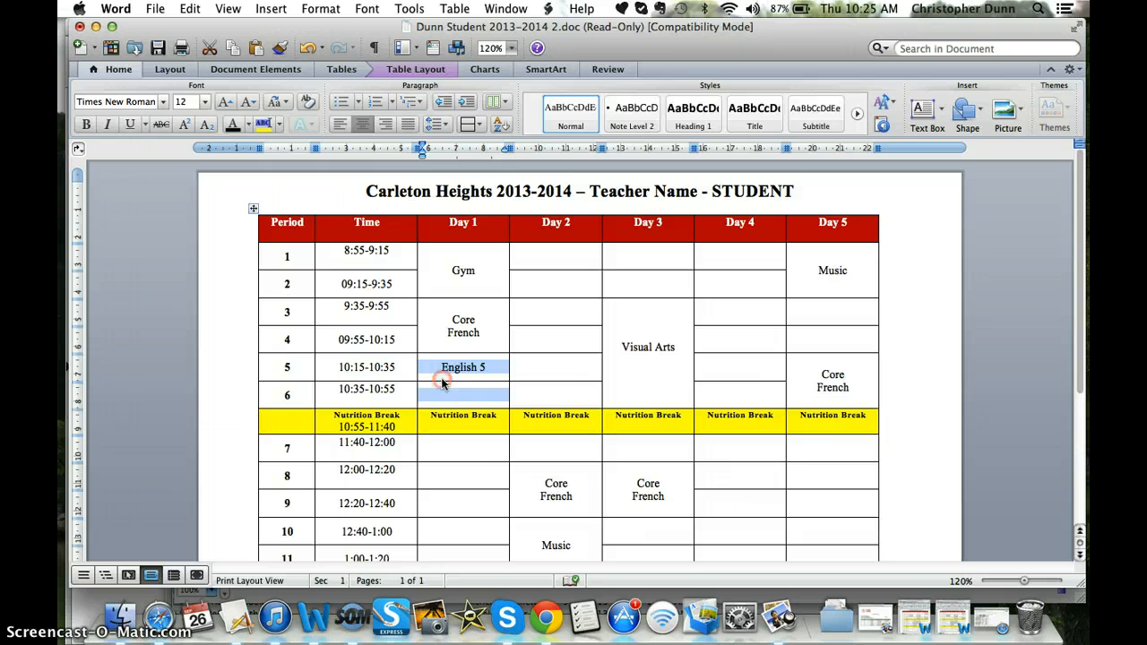
right_click(440, 377)
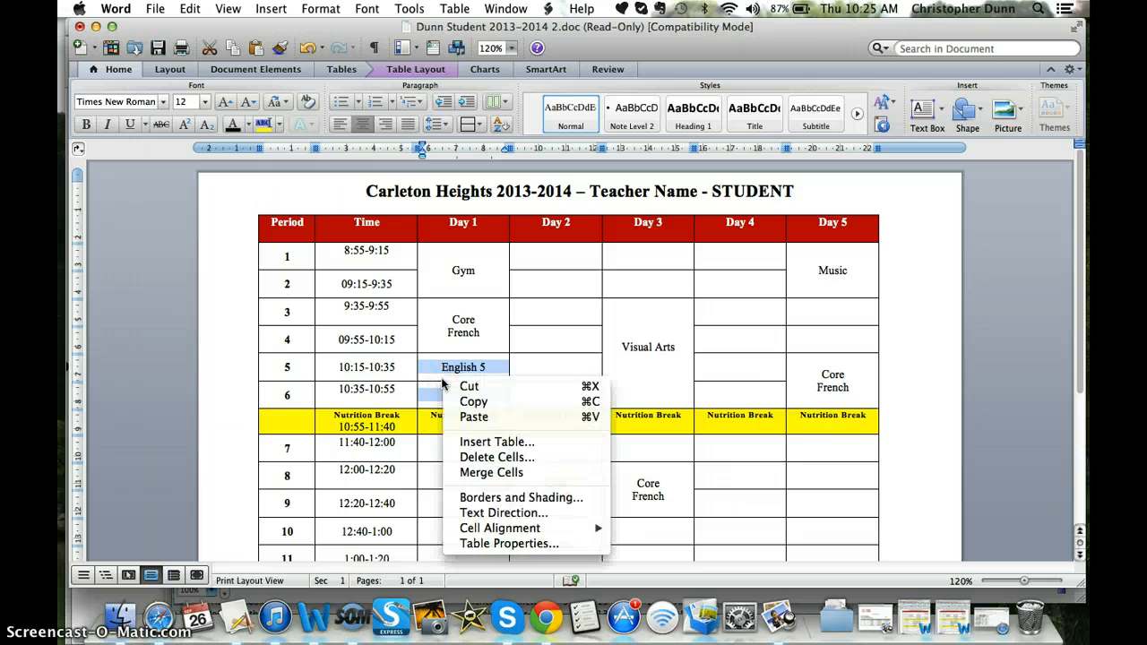
click(465, 473)
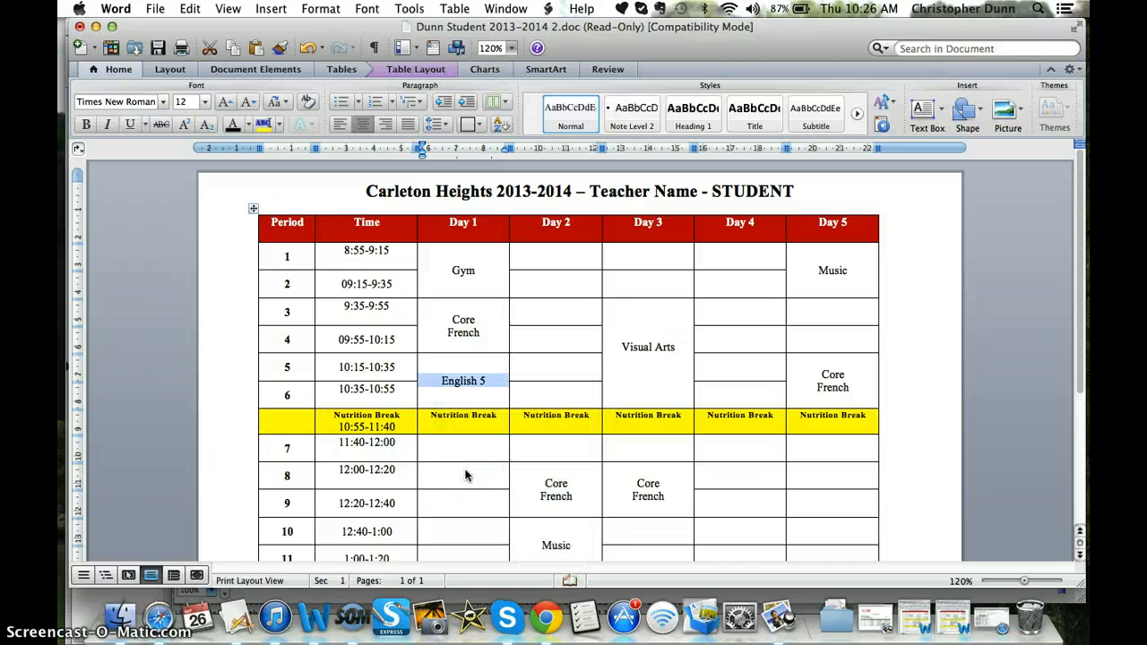
click(499, 384)
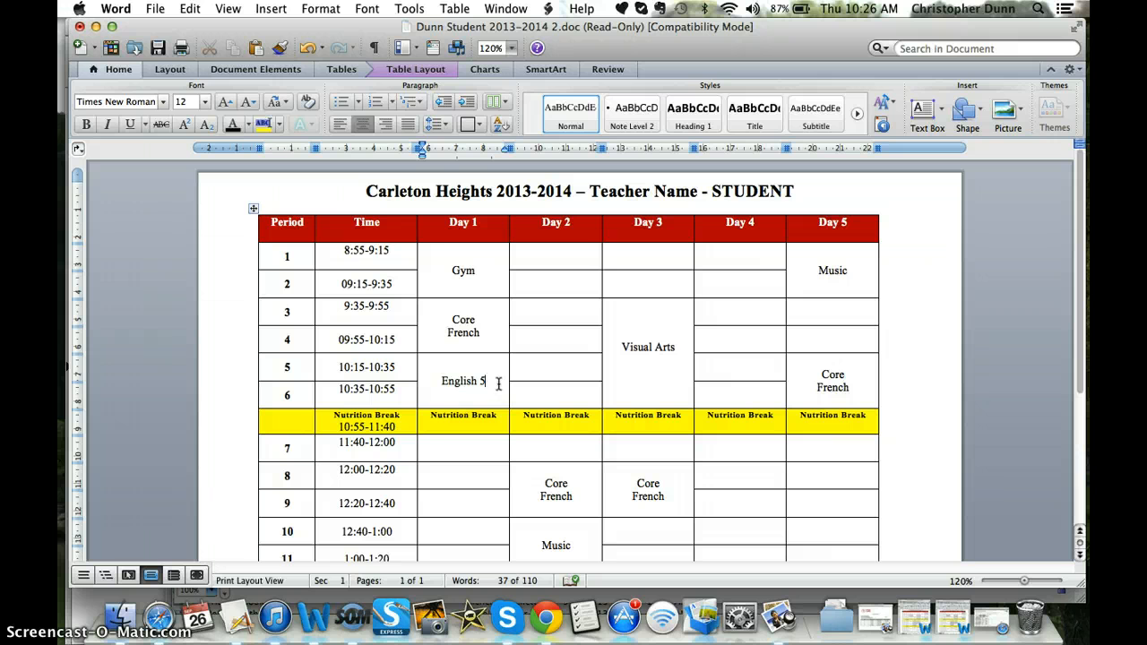
drag(489, 392, 460, 370)
Merge the three empty Day 1 cells for periods 7, 8 and 9 into one.
drag(433, 447, 466, 493)
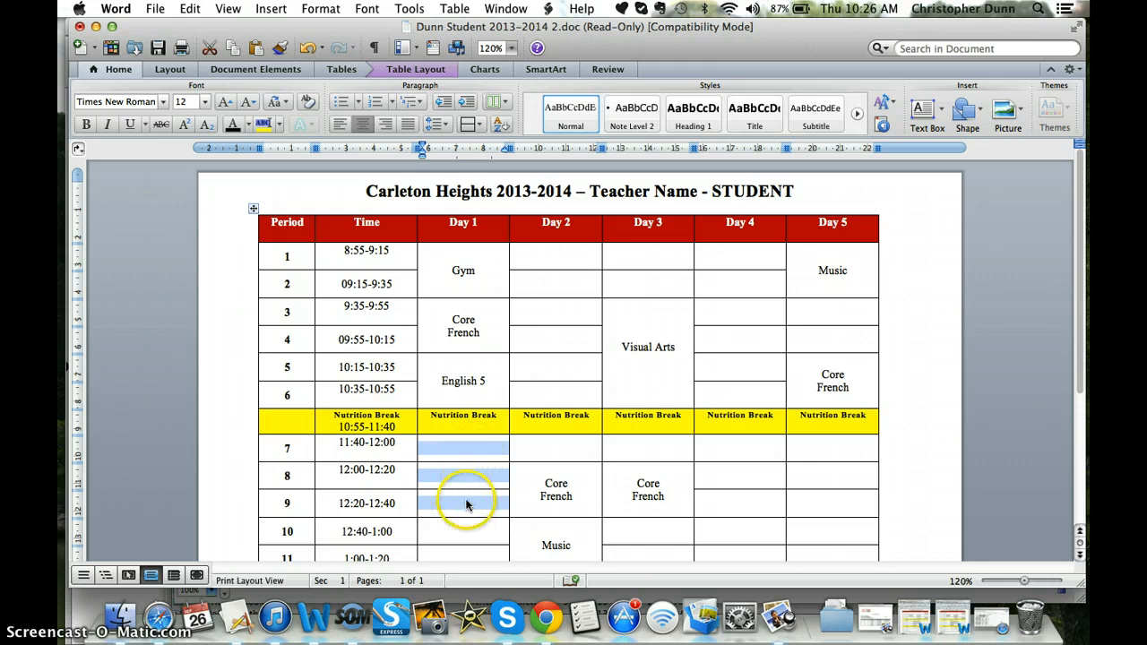
click(324, 11)
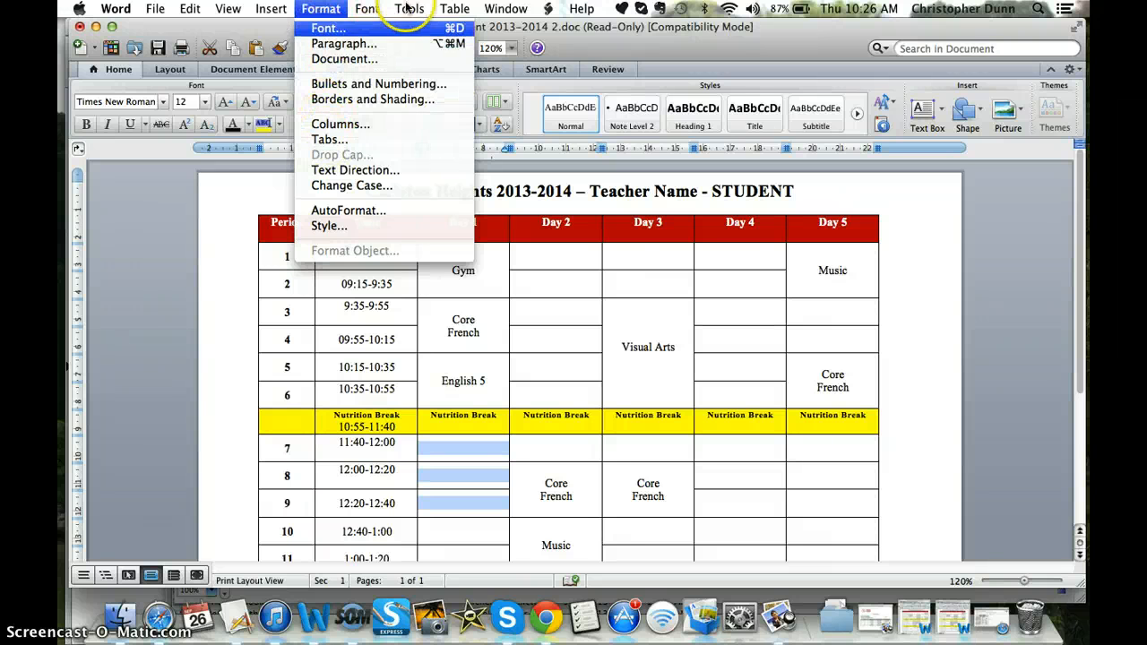
click(454, 11)
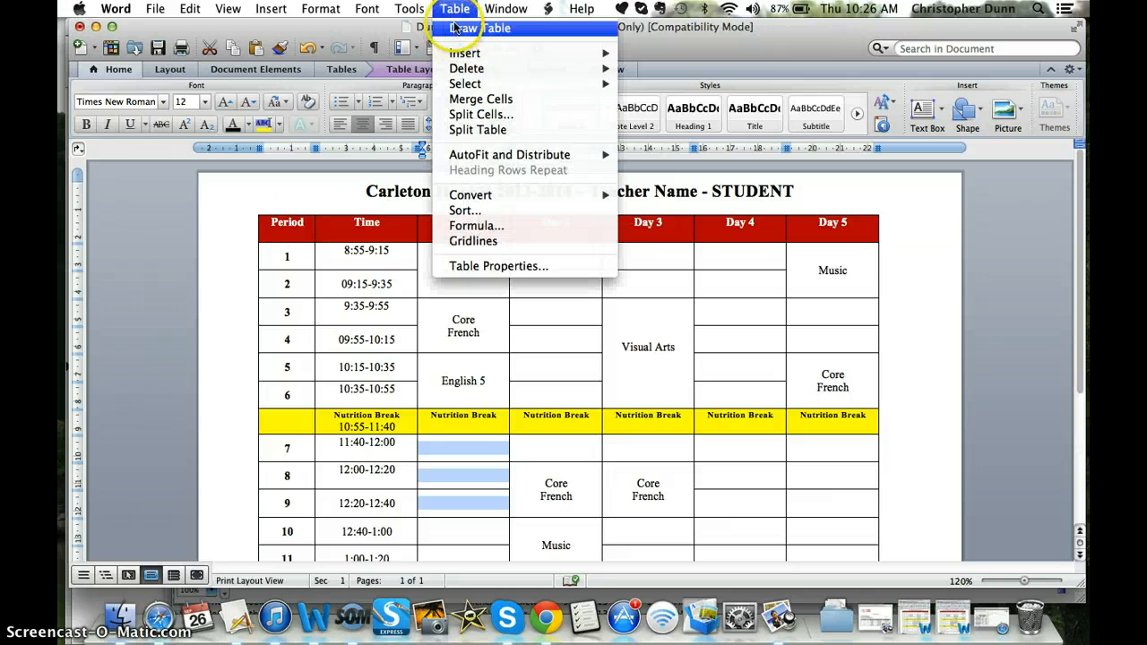
click(464, 85)
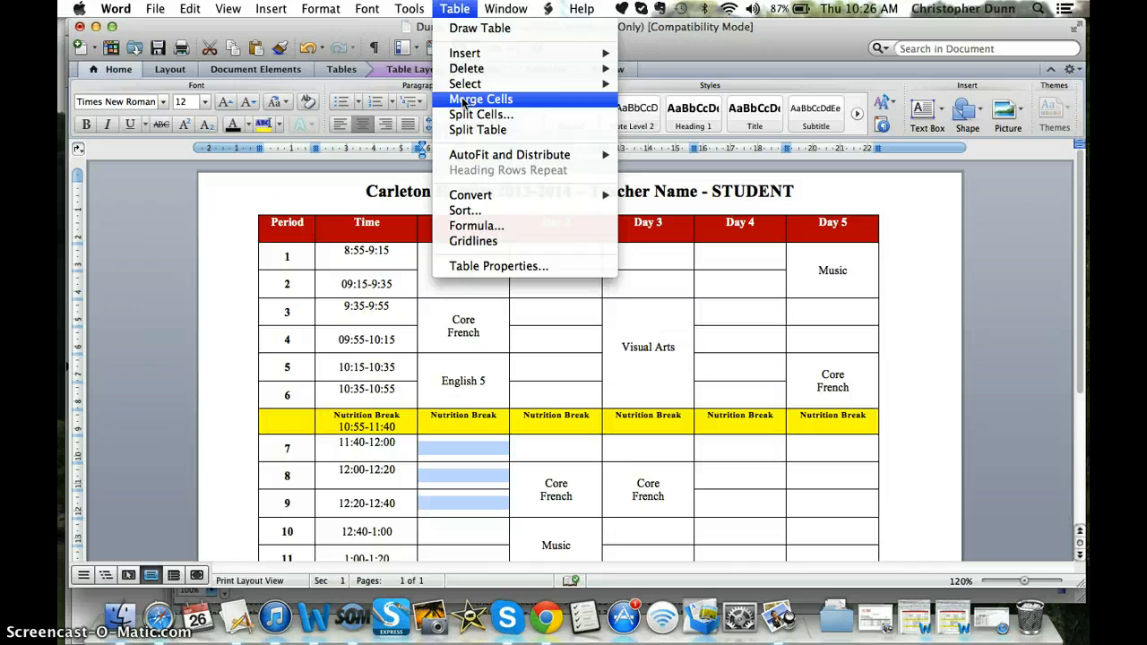
click(464, 99)
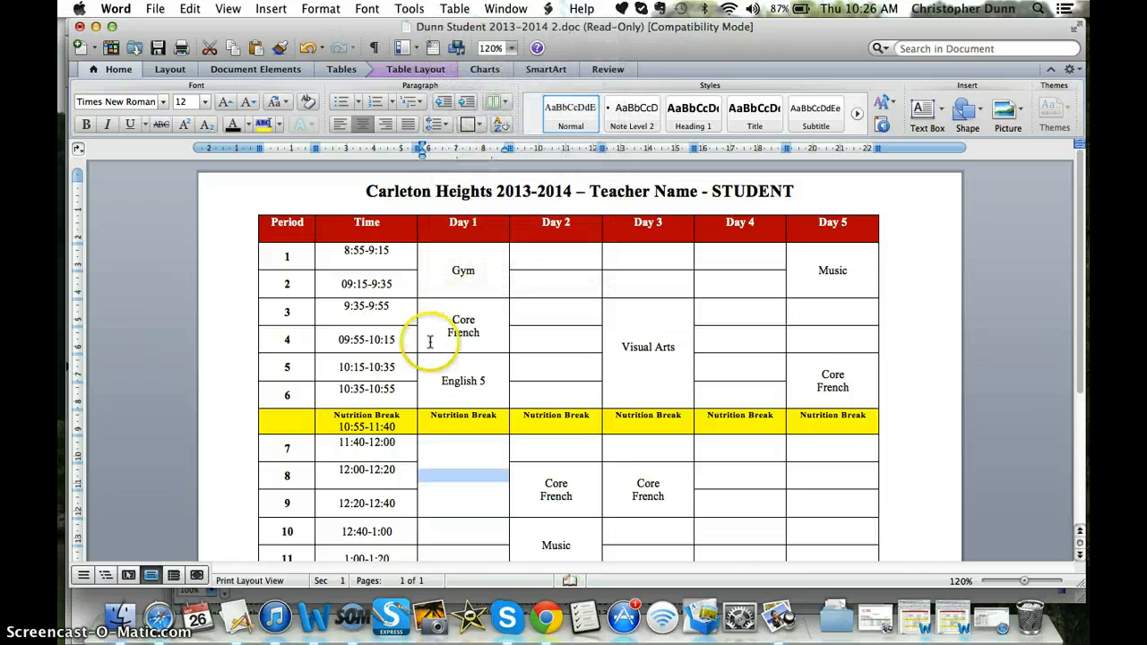
Enter "Math 5" in the merged Day 1 cell for periods 7 to 9.
click(458, 433)
drag(458, 432, 469, 476)
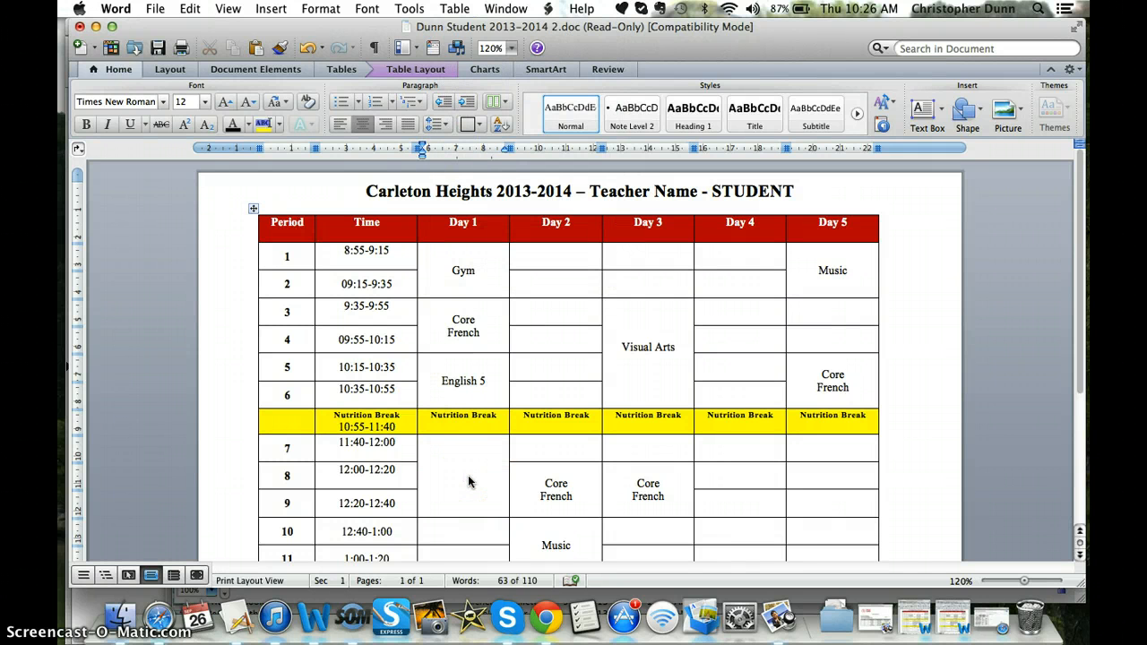
text(Math 5)
Shade the Day 1 Core French cell with a Gray-15% fill applied to the cell only.
scroll(468, 480, down, 3)
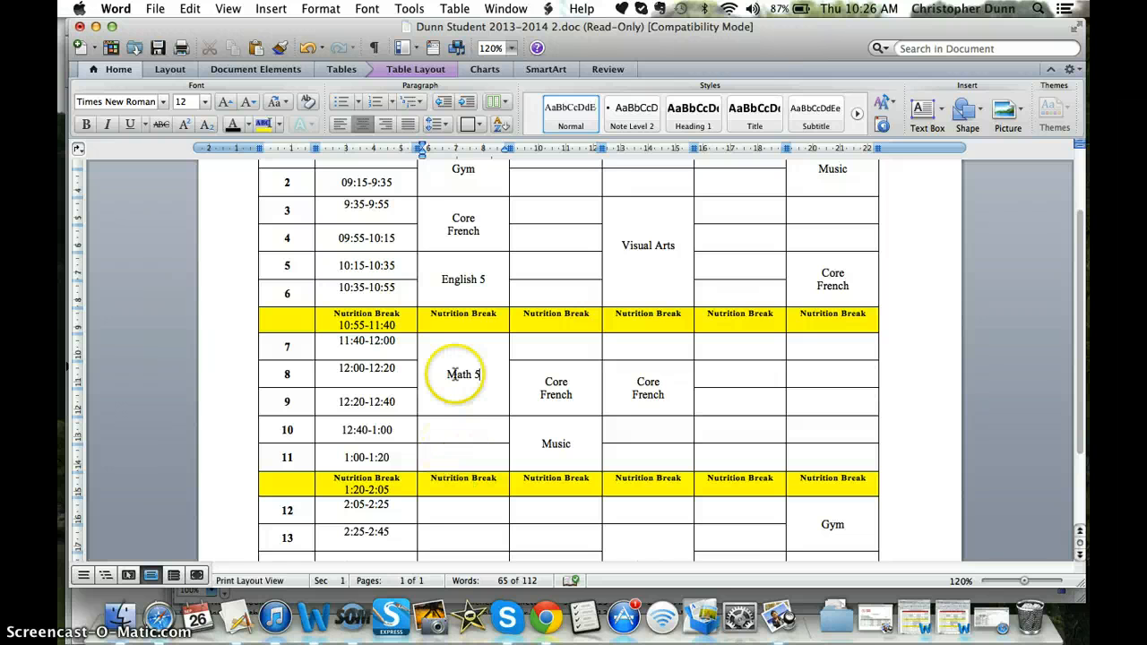
scroll(429, 341, up, 3)
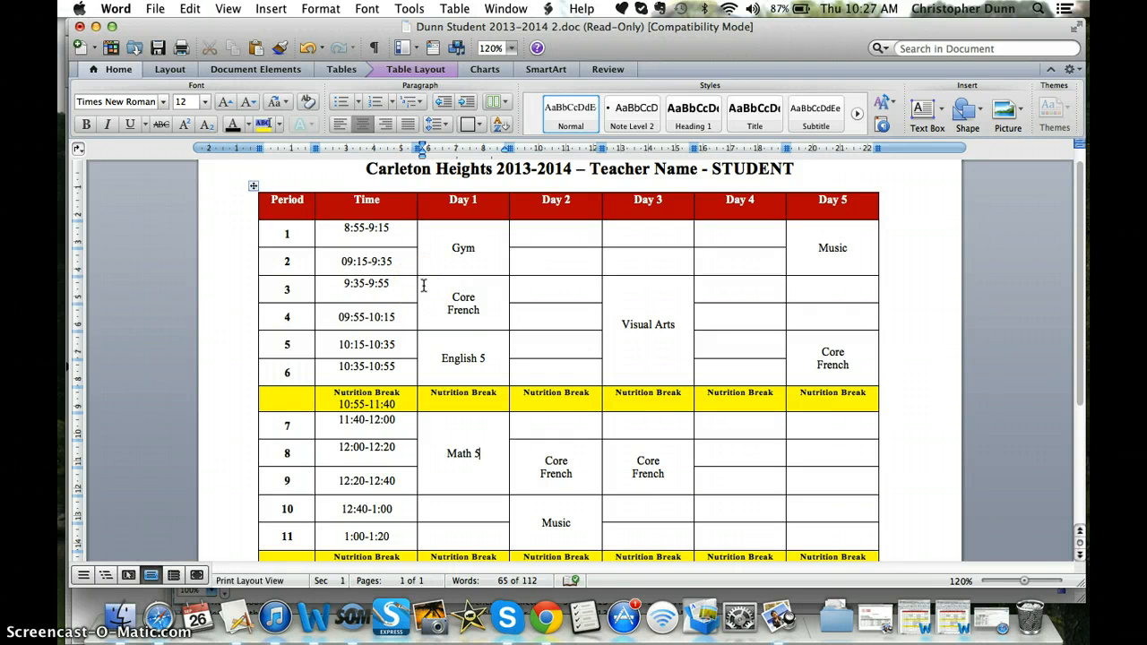
drag(424, 285, 481, 319)
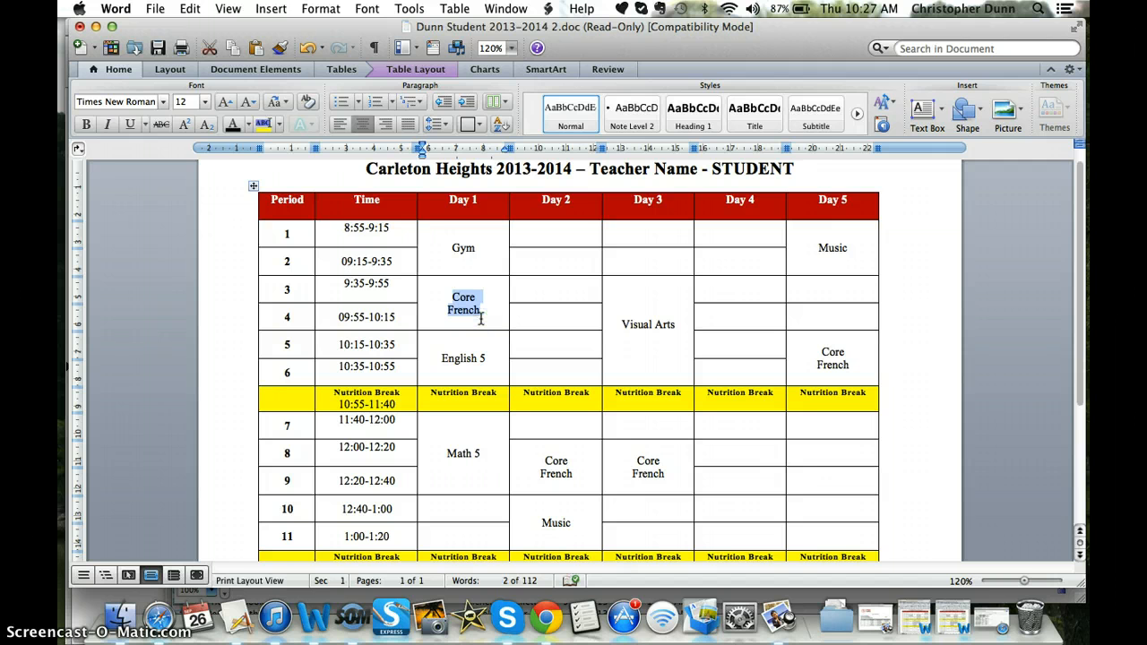
mouse_move(481, 318)
mouse_down()
mouse_move(443, 289)
mouse_move(484, 310)
mouse_up()
click(466, 308)
click(467, 309)
right_click(459, 308)
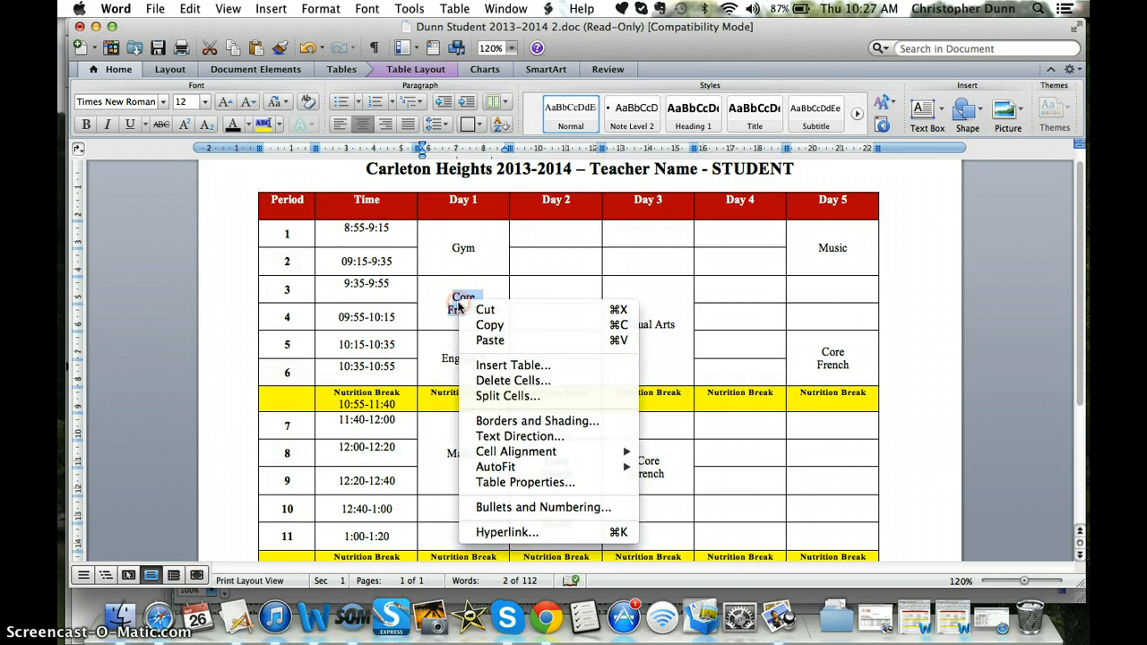
click(487, 424)
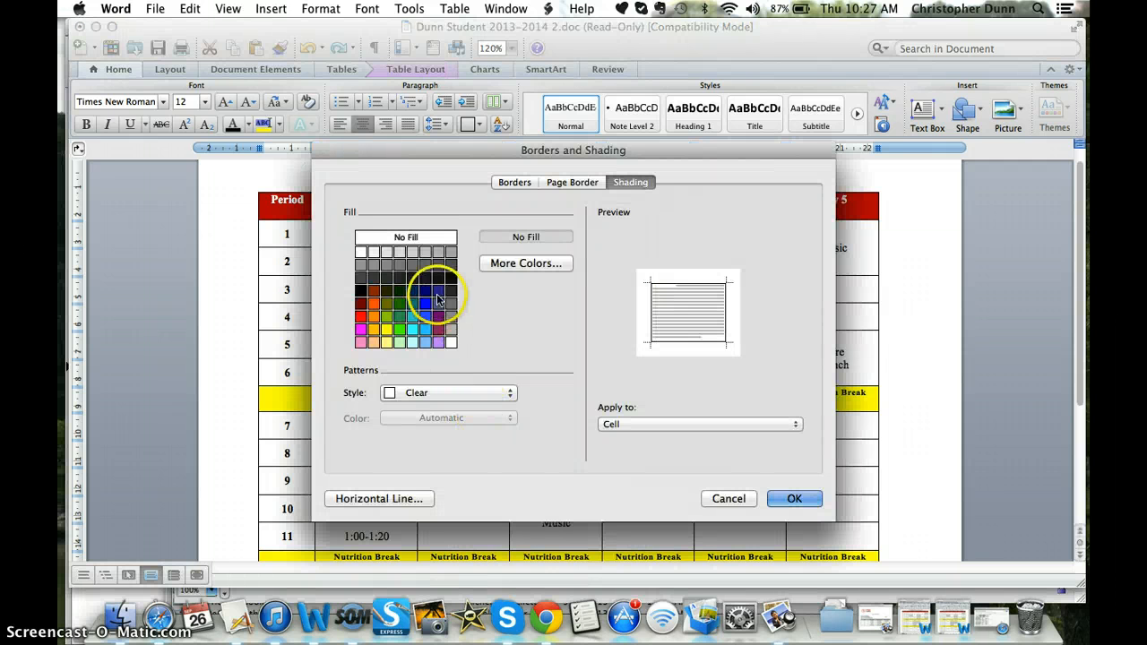
click(412, 253)
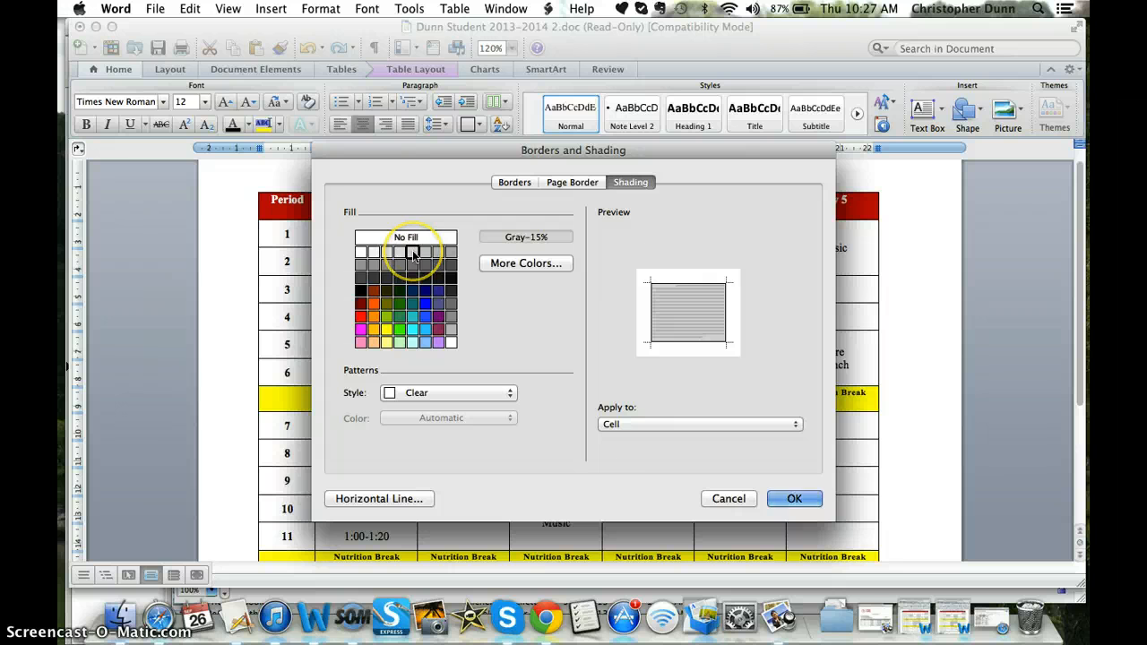
click(797, 501)
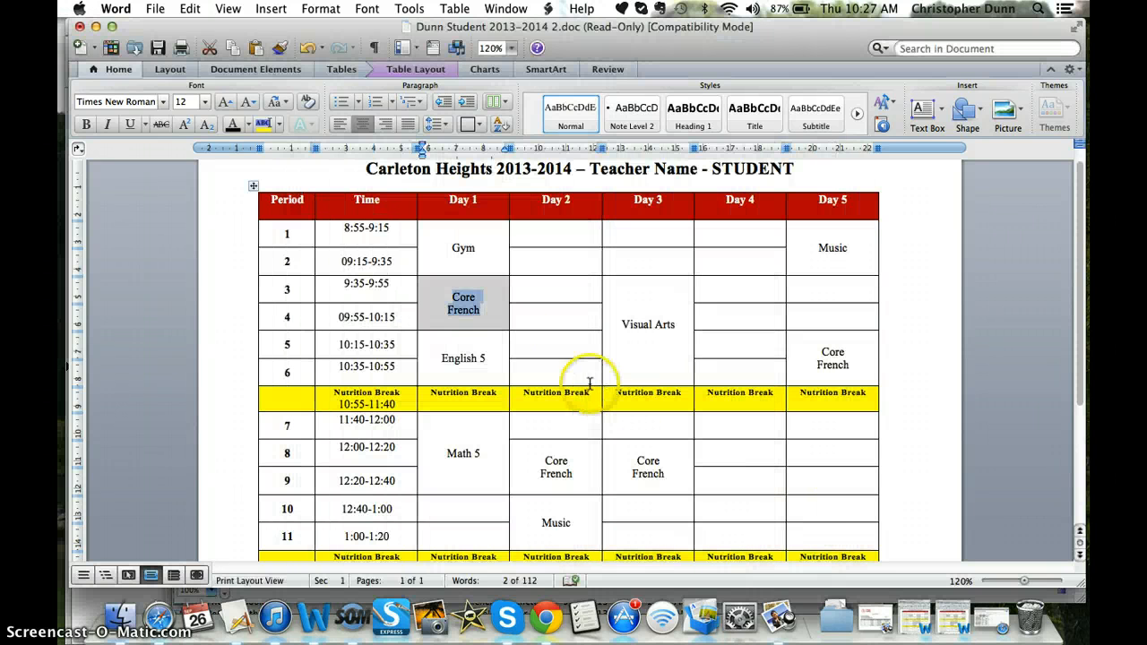
click(494, 348)
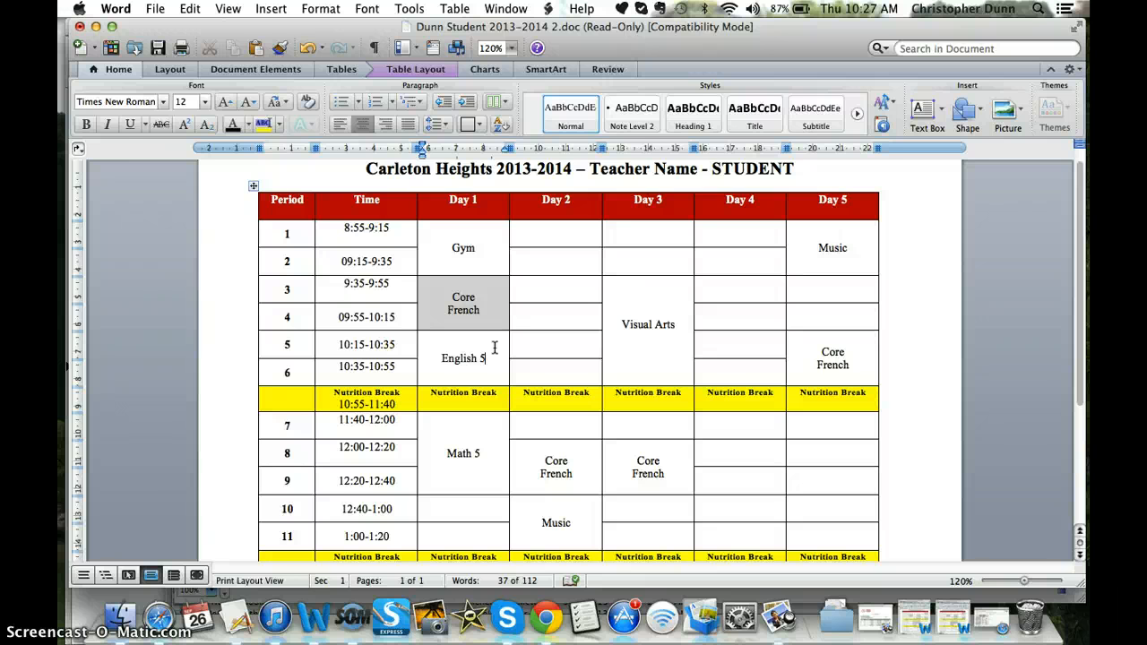
scroll(494, 348, down, 5)
scroll(493, 348, down, 1)
scroll(494, 348, up, 6)
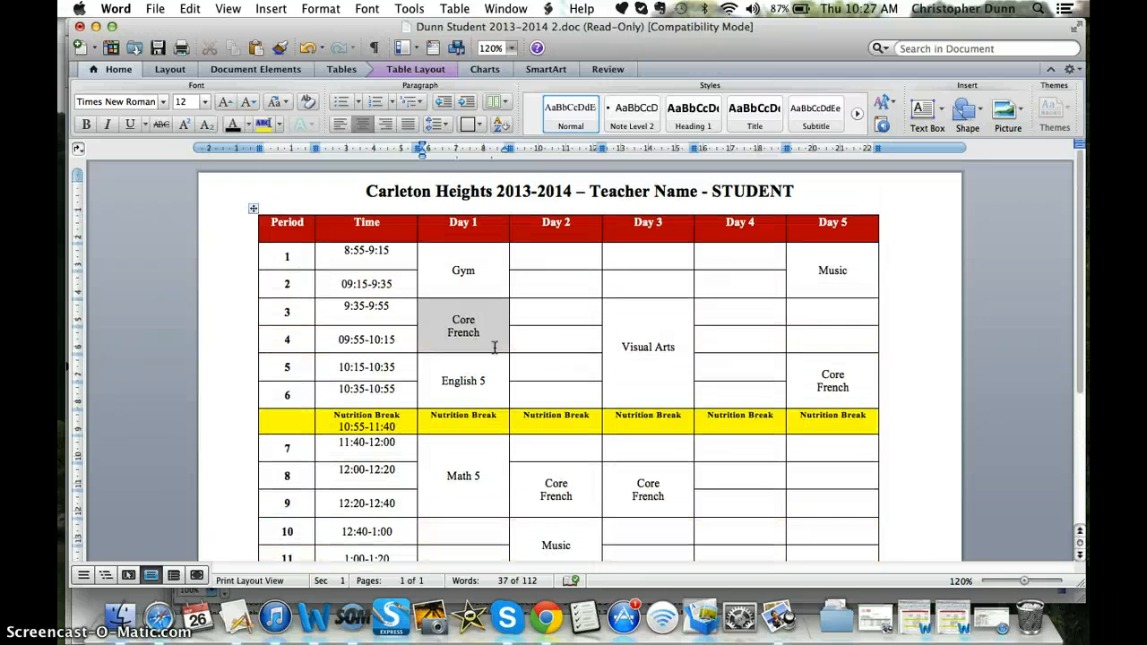
scroll(494, 348, down, 3)
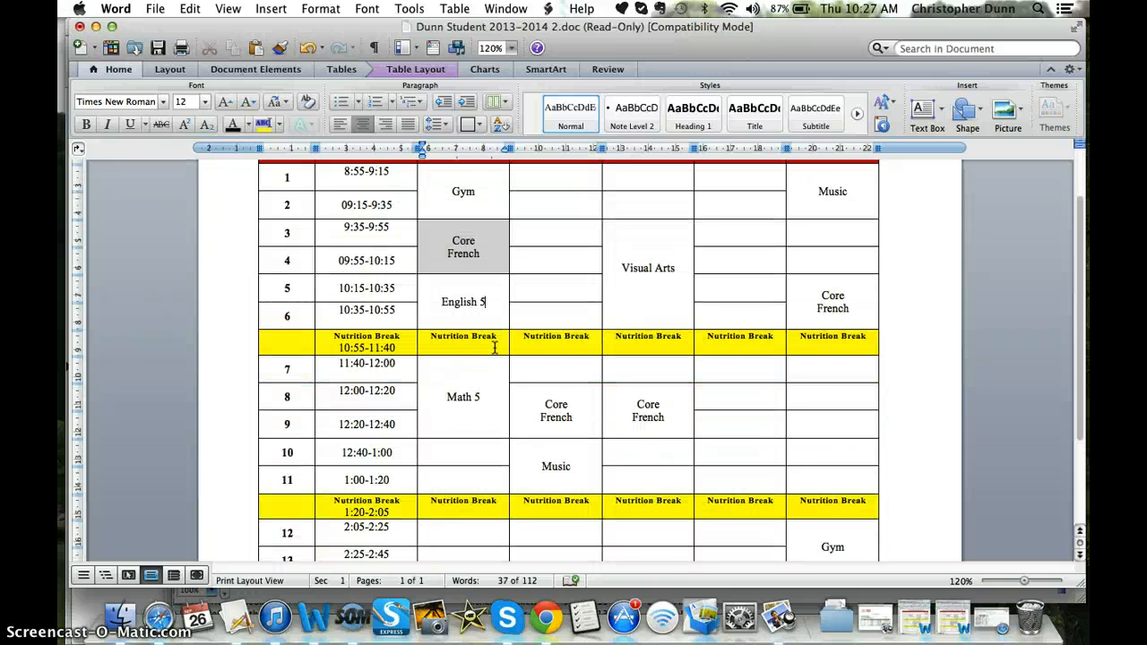
click(484, 411)
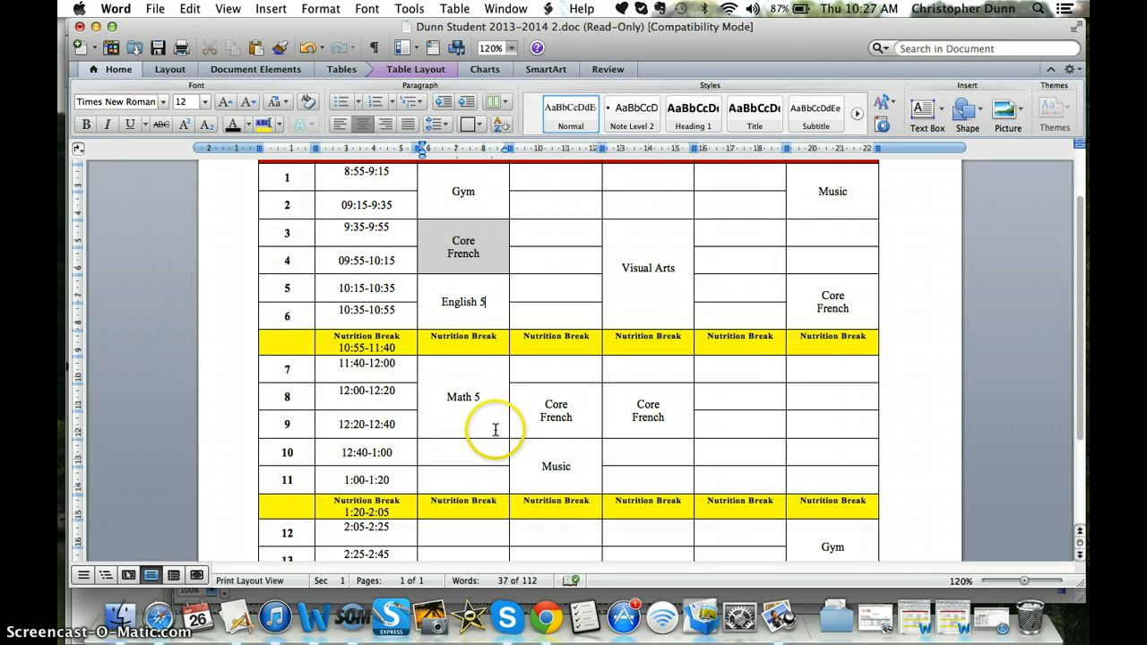
click(496, 431)
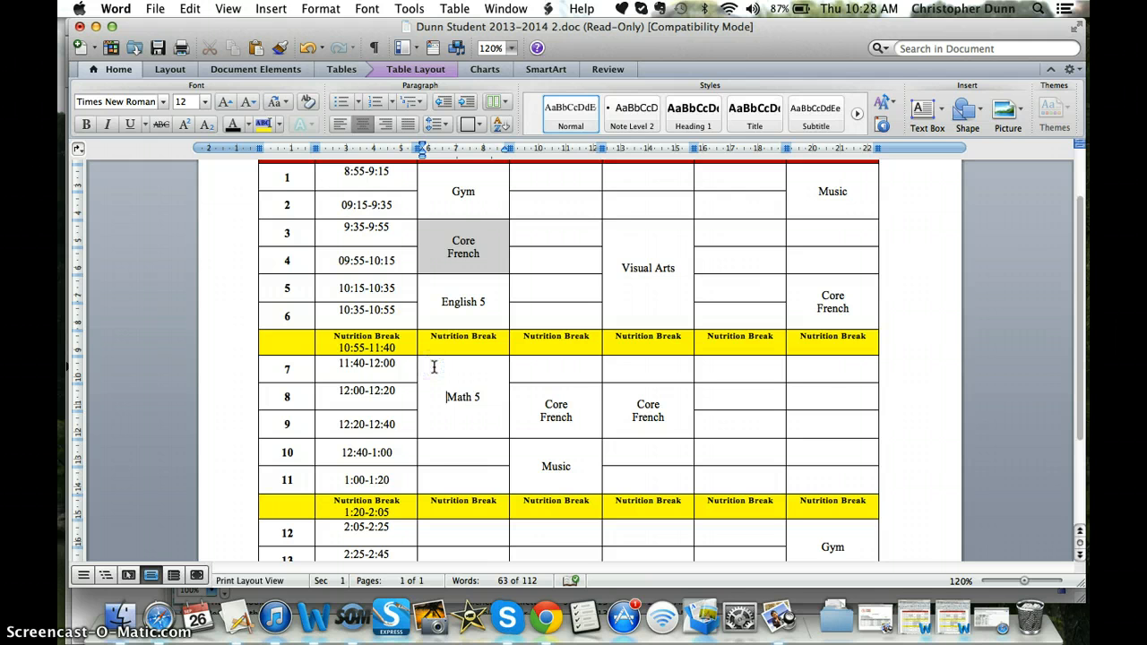
click(450, 396)
drag(456, 394, 472, 397)
click(464, 400)
drag(443, 398, 483, 397)
right_click(482, 401)
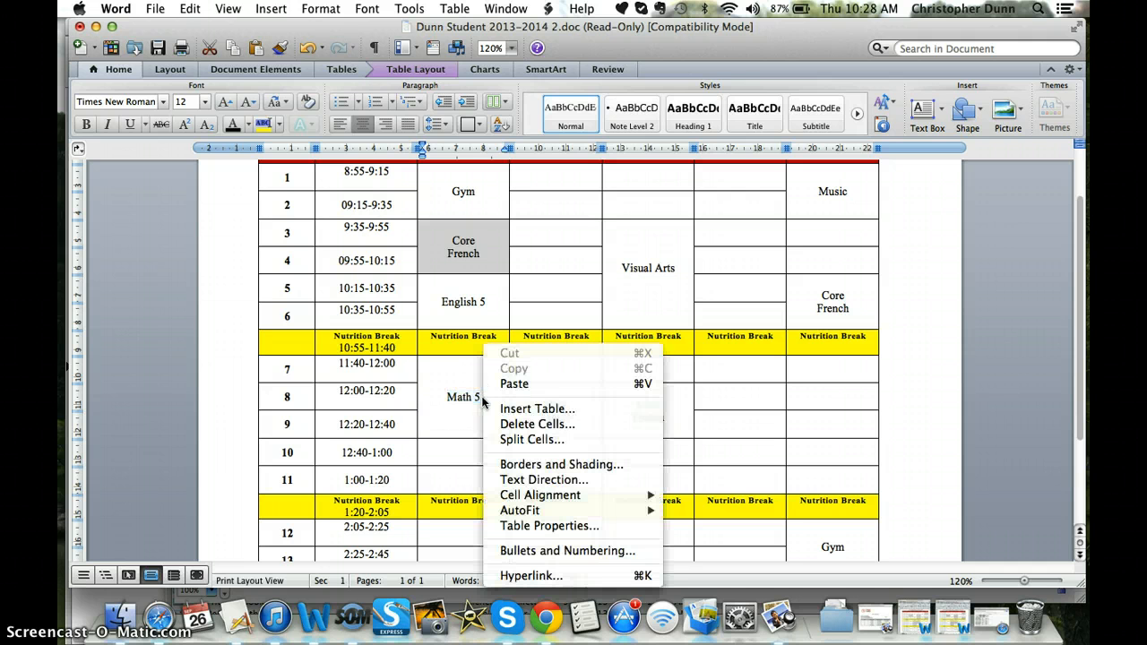
click(513, 444)
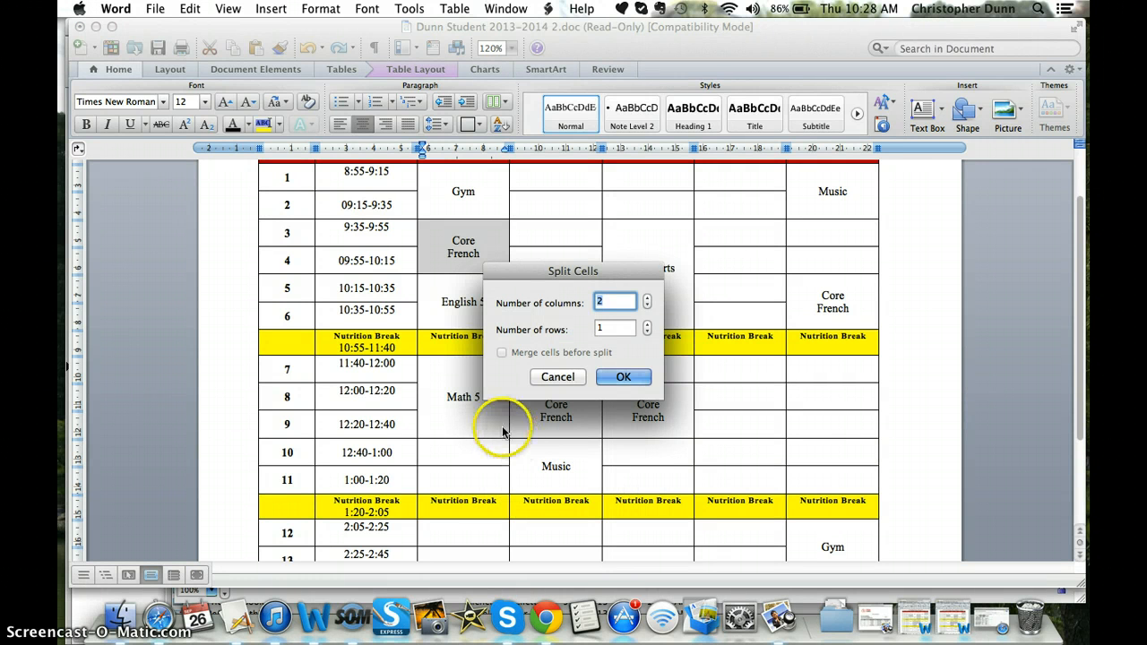
click(574, 378)
Split the merged Day 1 Math 5 cell into 1 column and 3 rows.
drag(430, 397, 473, 400)
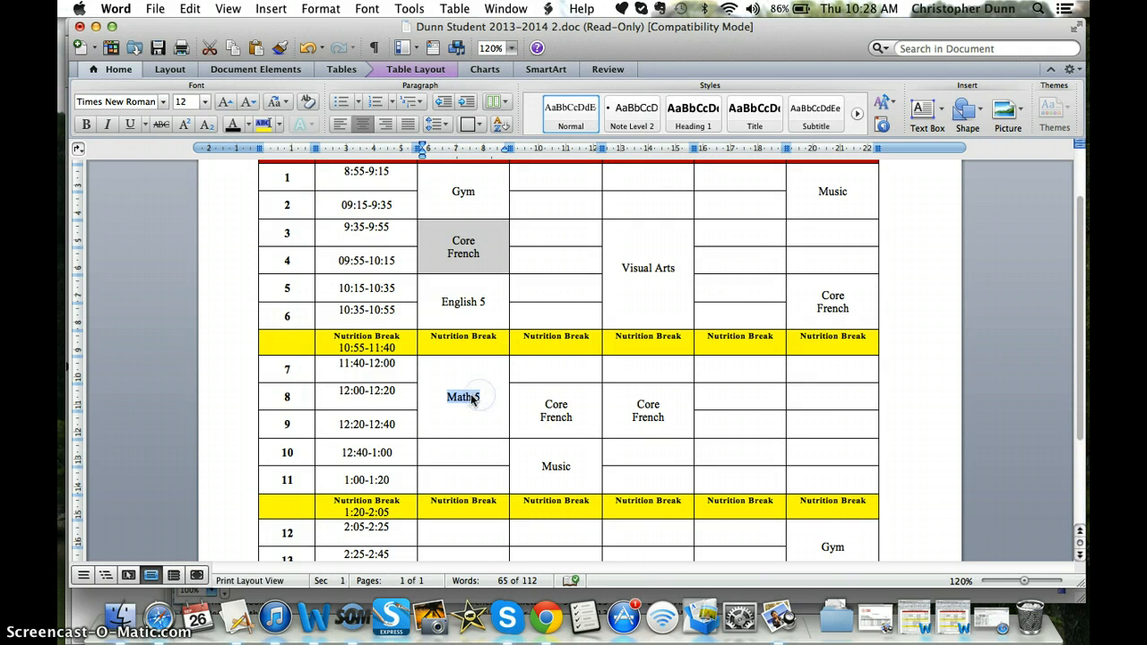
right_click(471, 399)
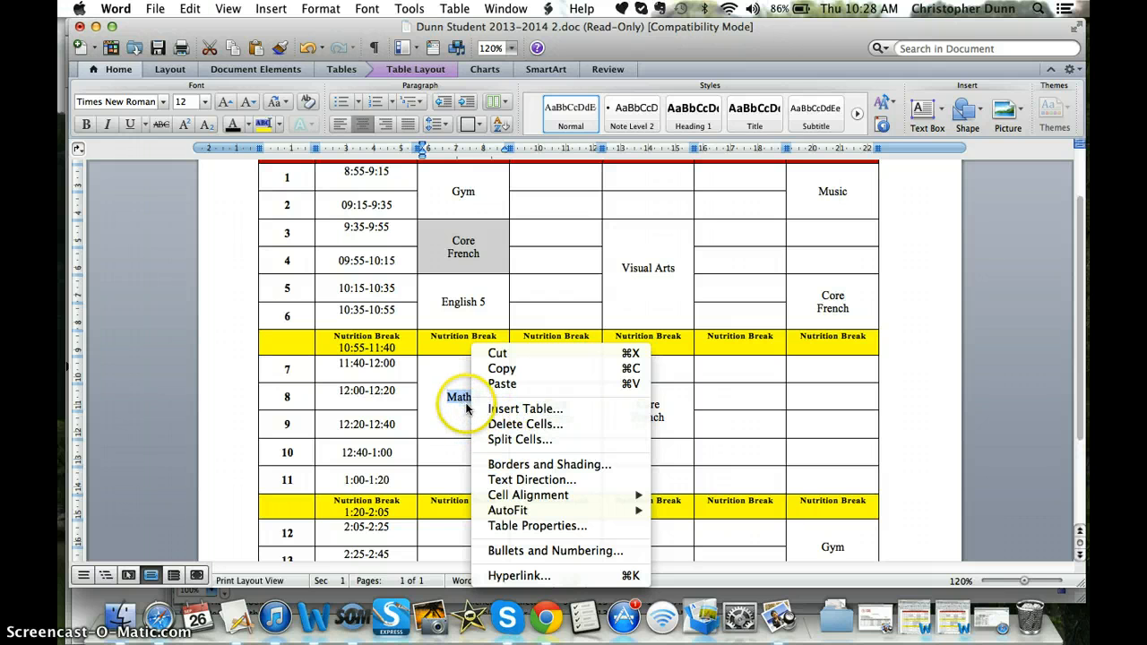
click(491, 440)
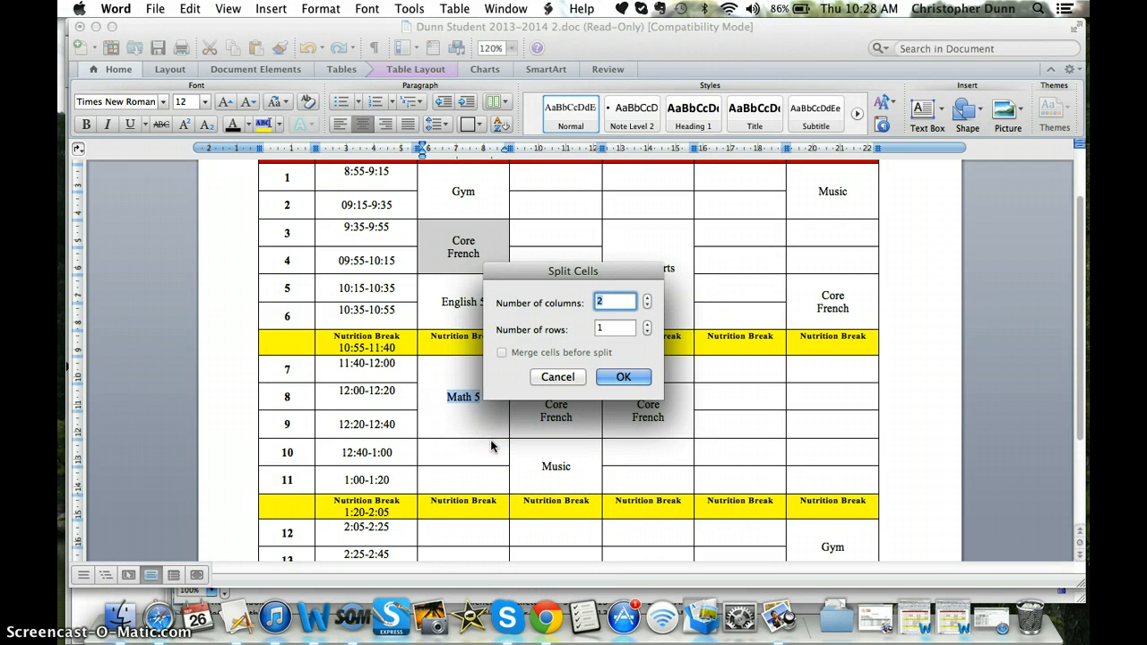
click(615, 302)
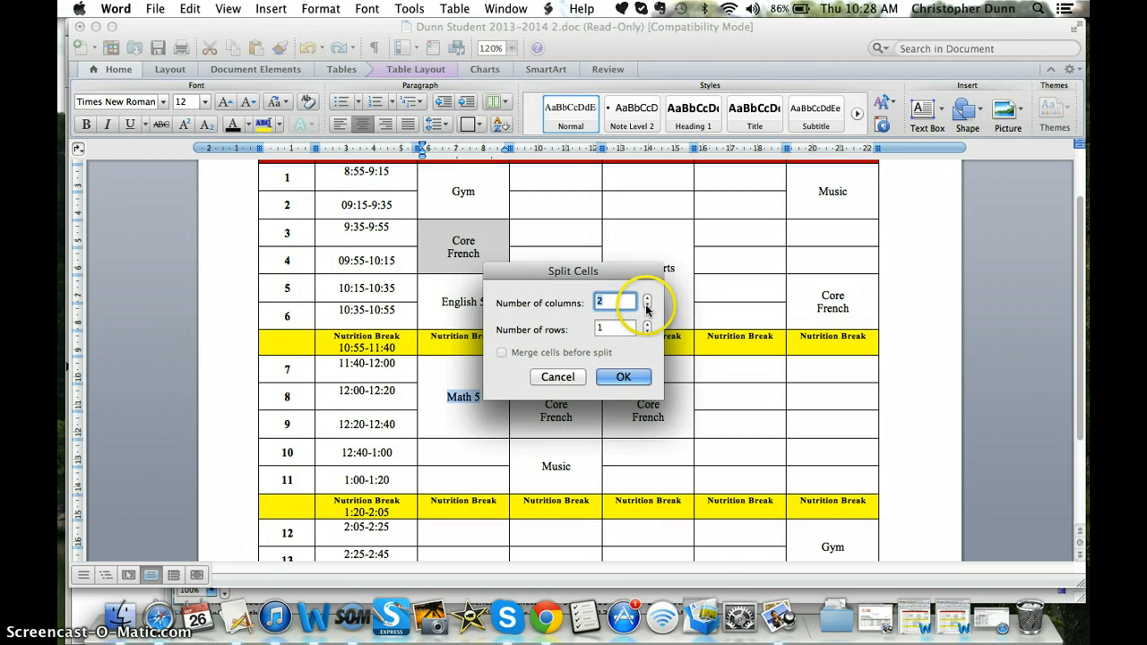
click(647, 307)
click(647, 327)
click(647, 327)
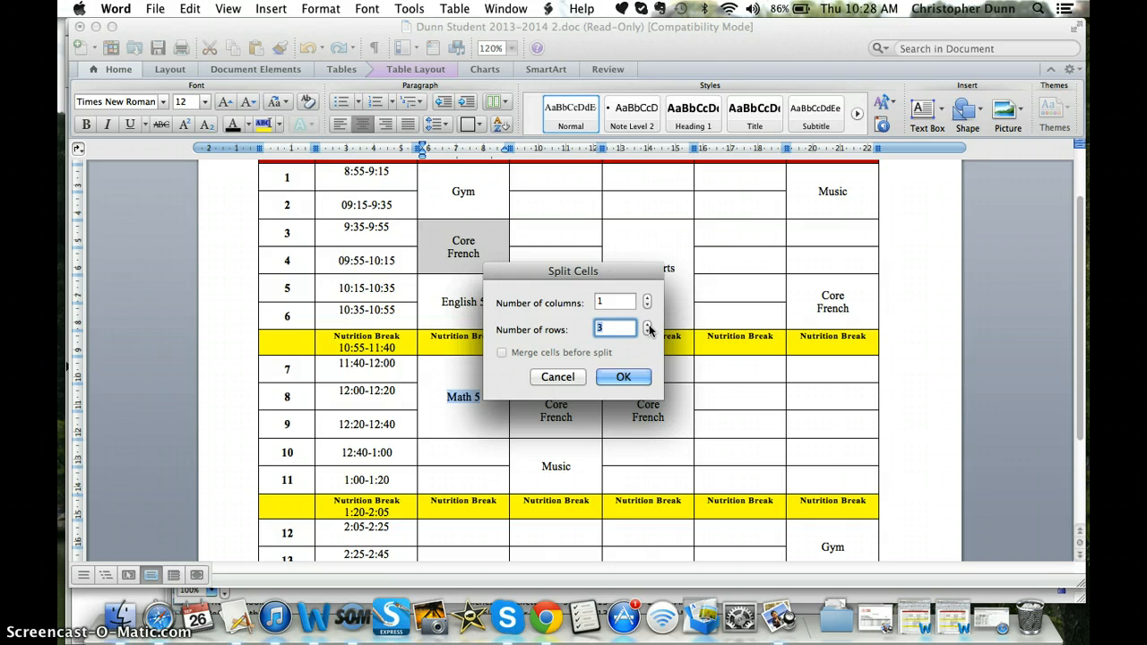
click(648, 327)
click(648, 327)
click(648, 327)
click(648, 327)
click(648, 328)
click(623, 377)
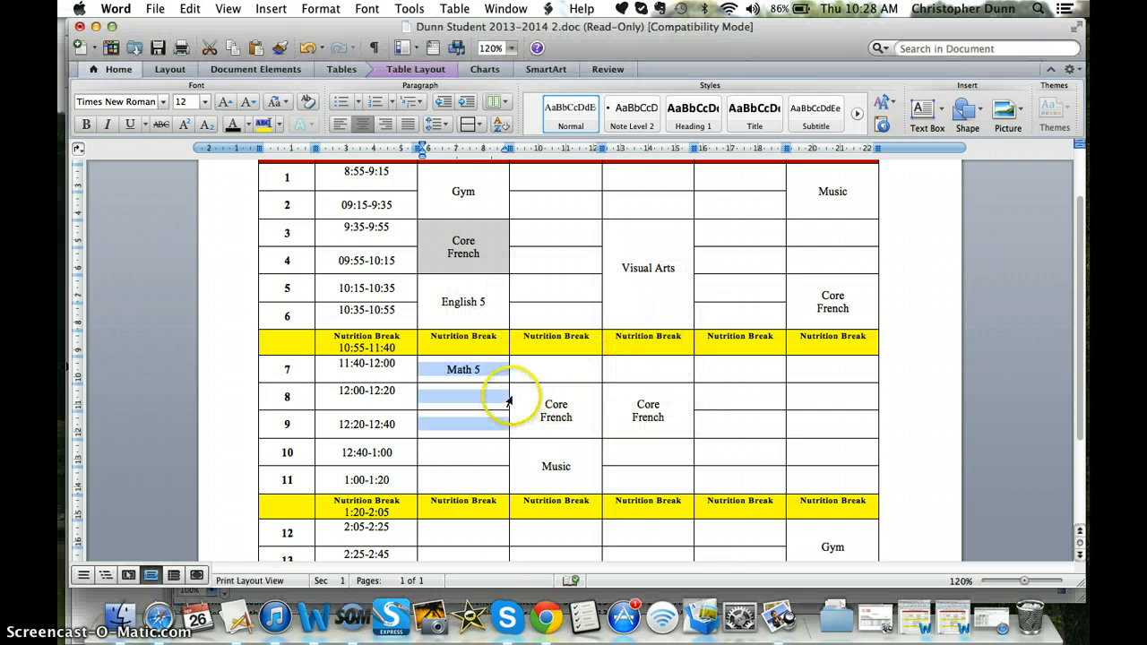
Merge the Day 1 Math 5 cell for period 7 with the empty period 8 cell below it.
click(504, 402)
click(446, 370)
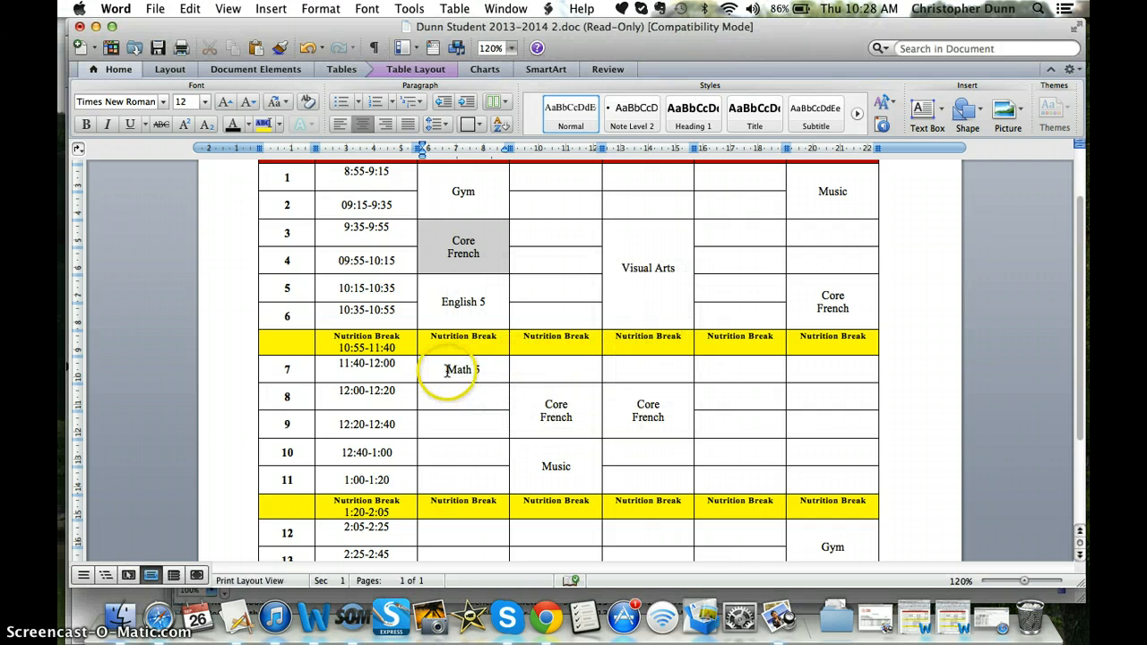
drag(445, 370, 469, 389)
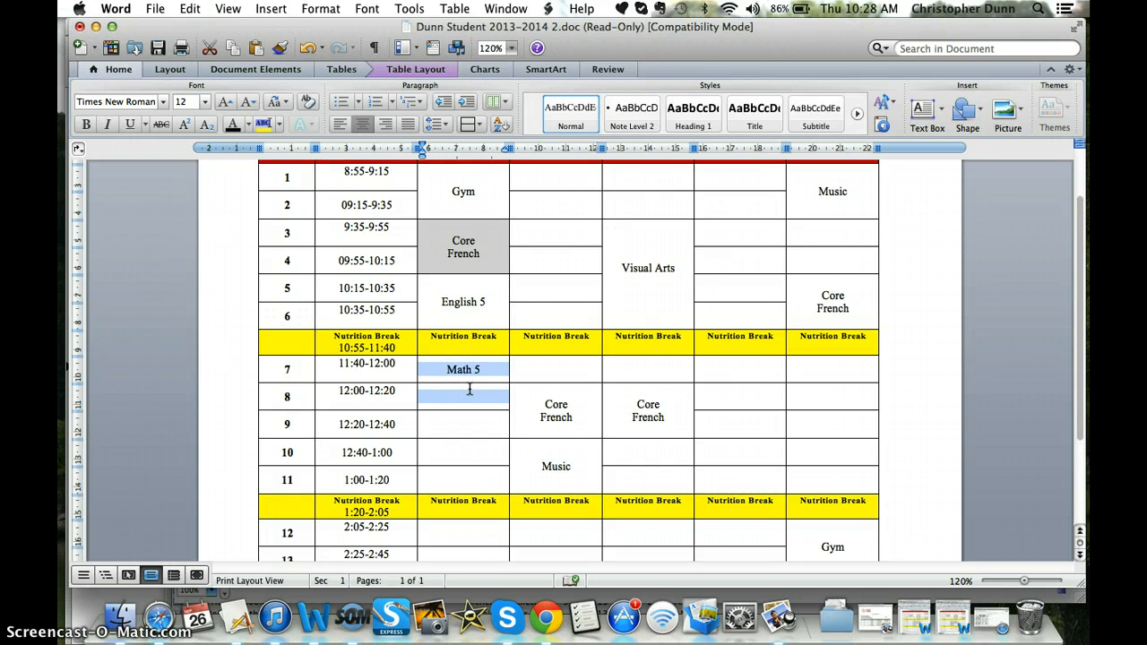
right_click(469, 389)
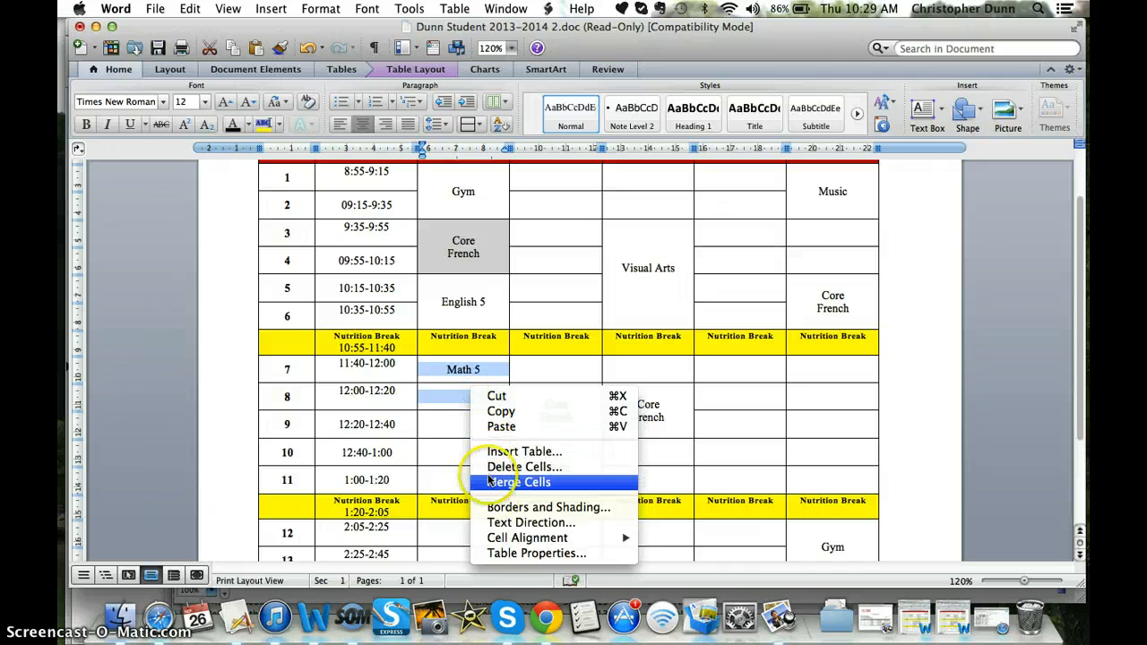
click(453, 16)
click(453, 12)
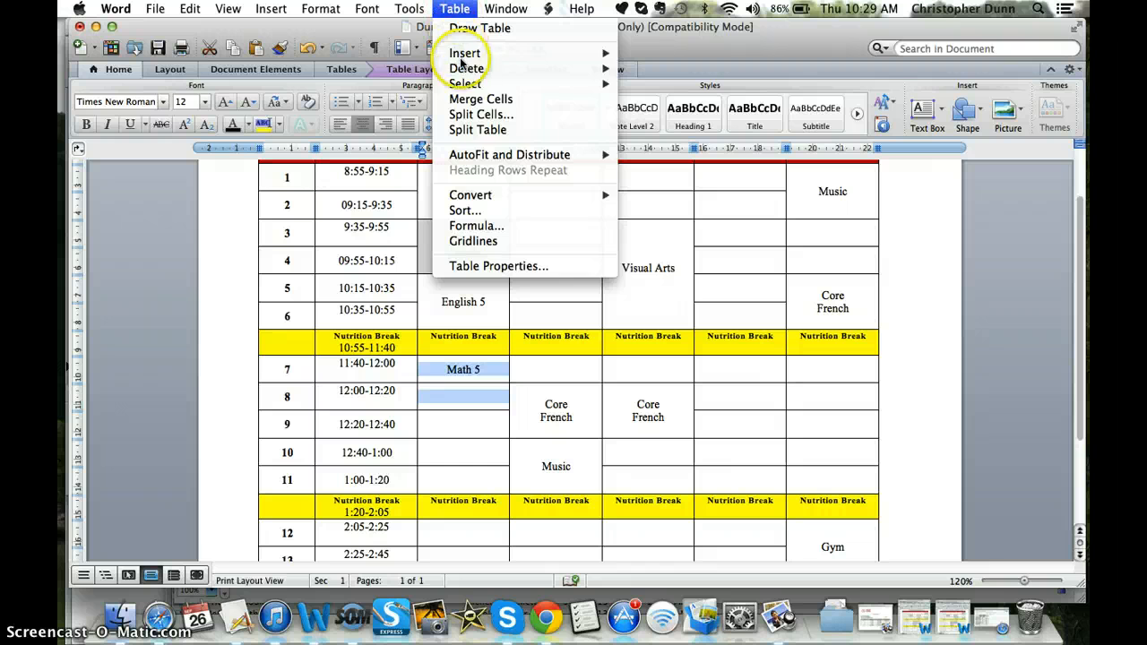
click(466, 100)
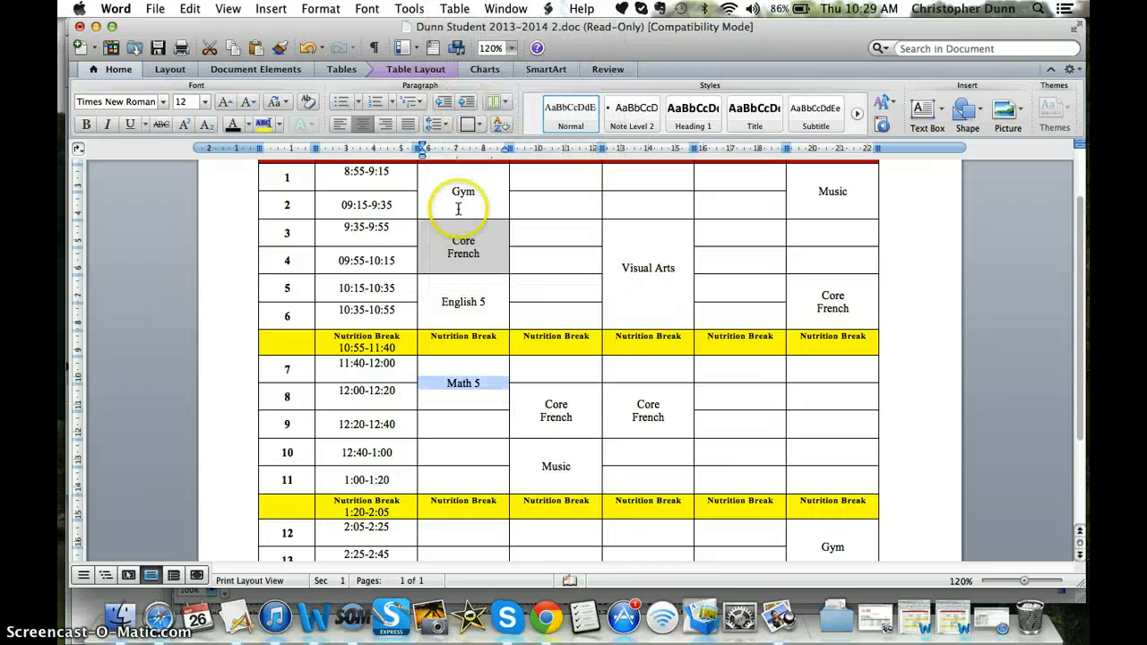
click(488, 383)
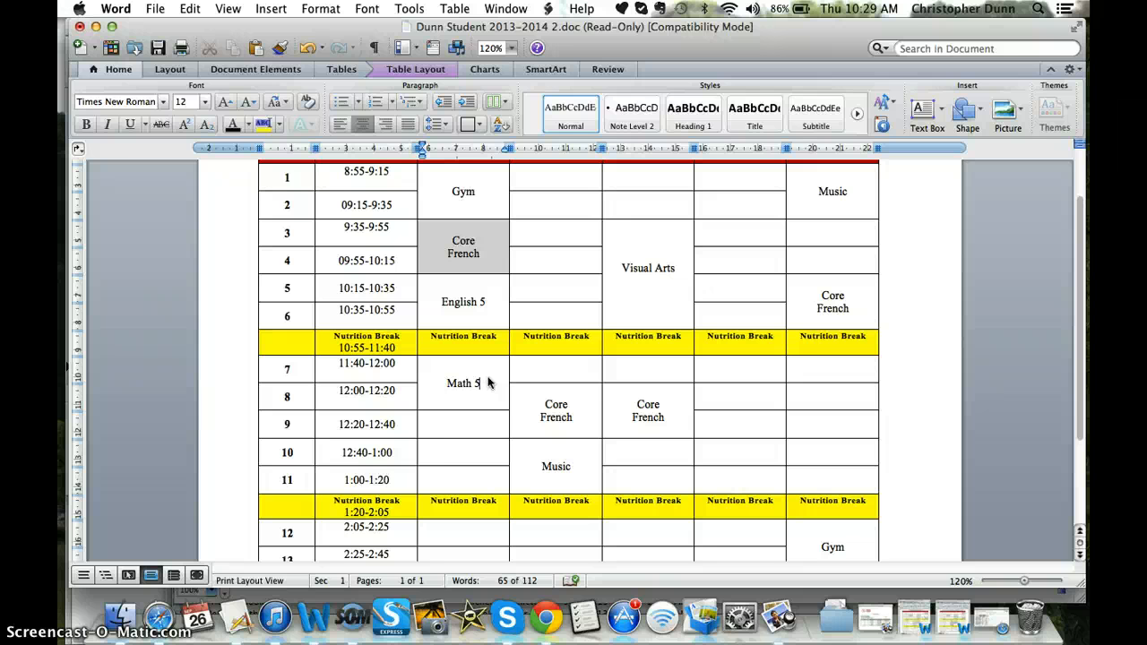
click(465, 9)
mouse_move(474, 78)
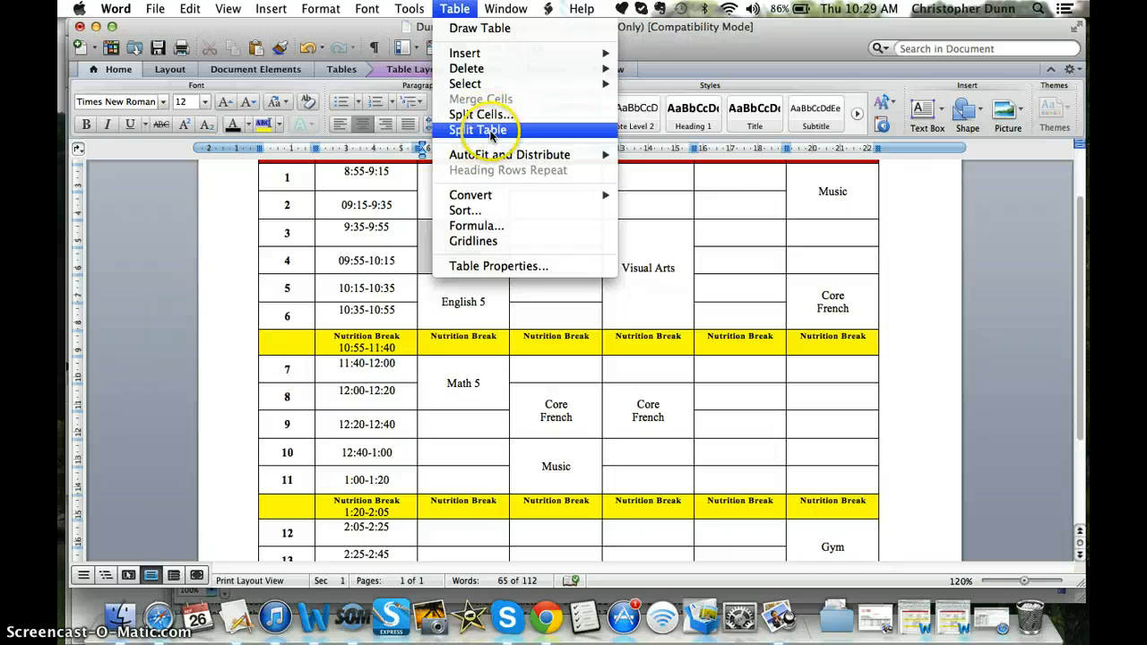
click(482, 385)
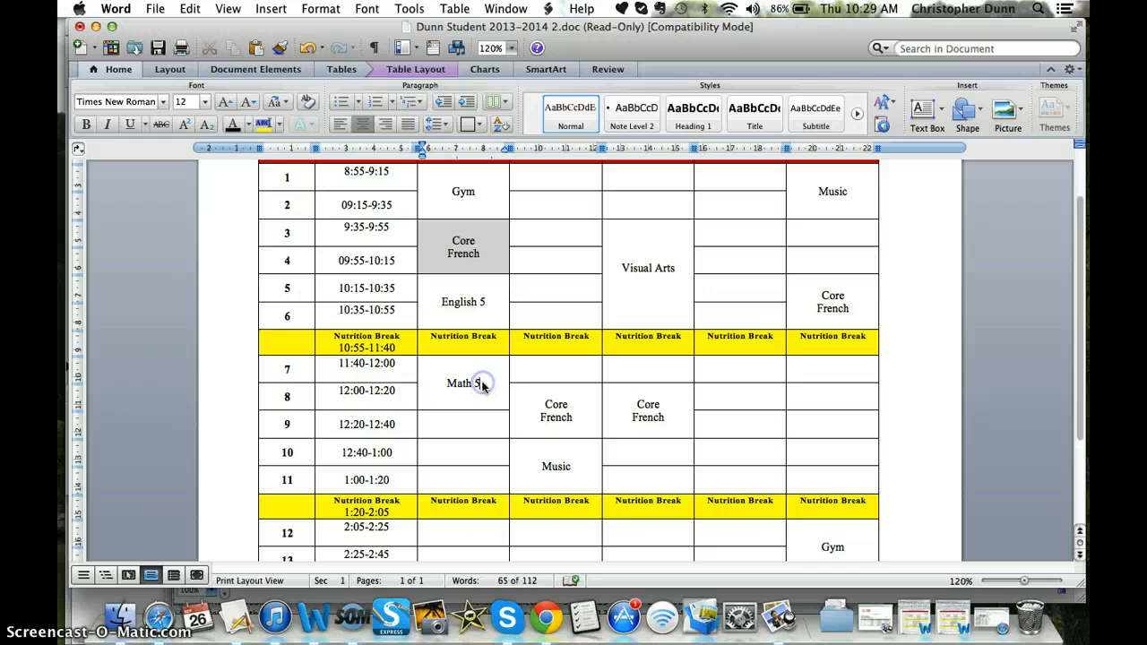
Undo the last cell merge and the cell split before it in the Day 1 Math 5 block.
click(190, 11)
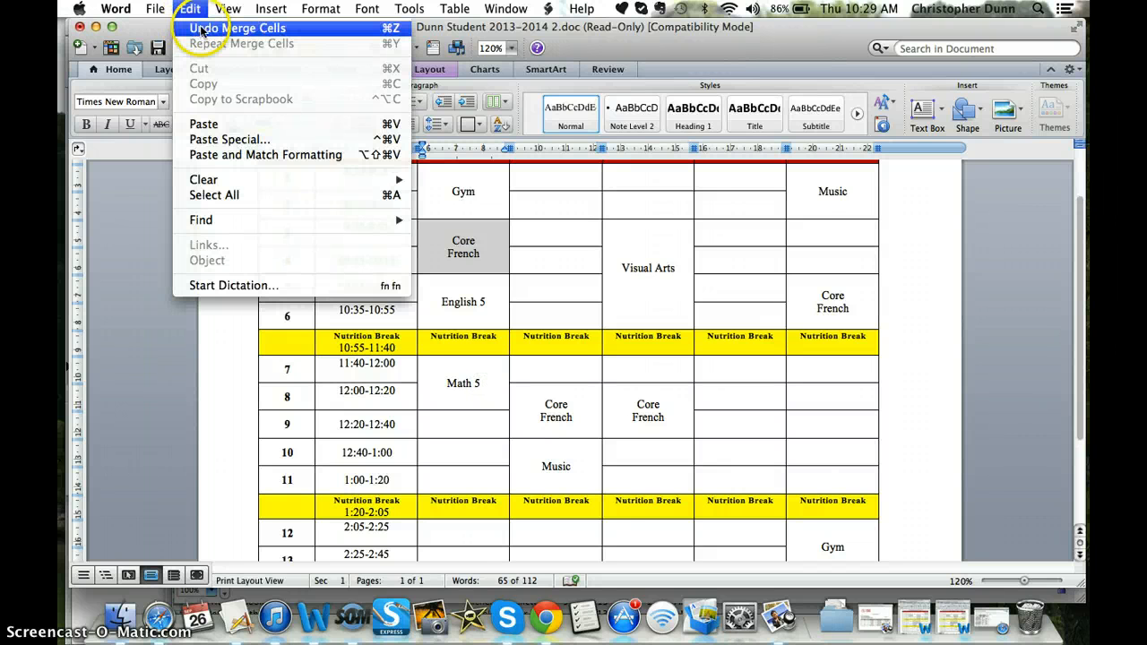
click(201, 29)
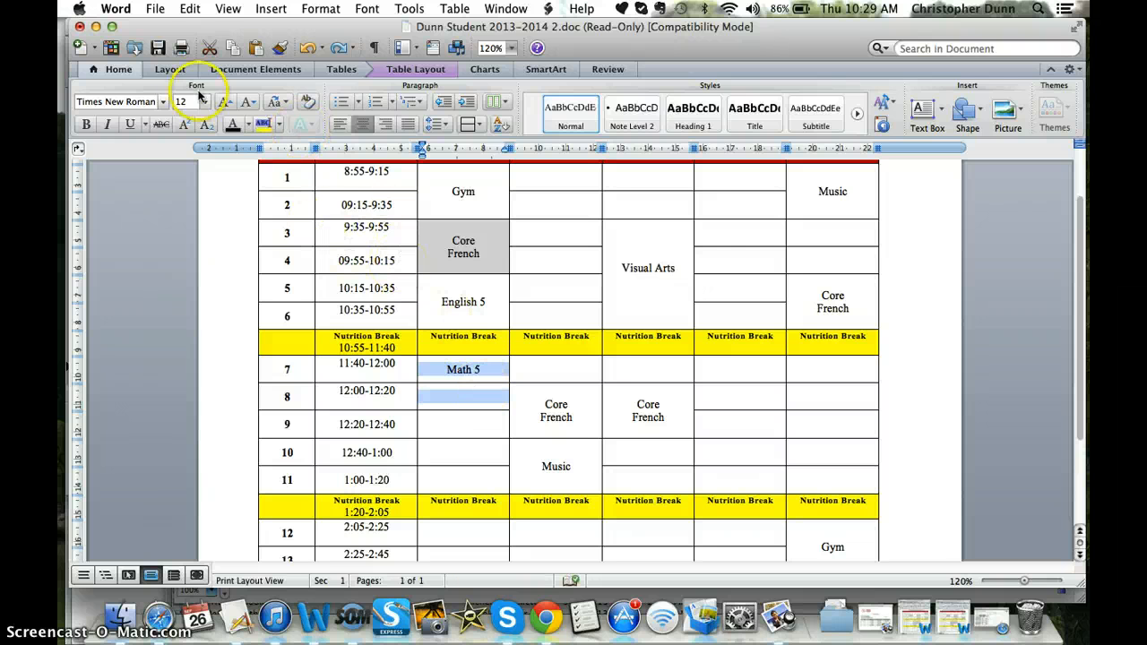
click(188, 11)
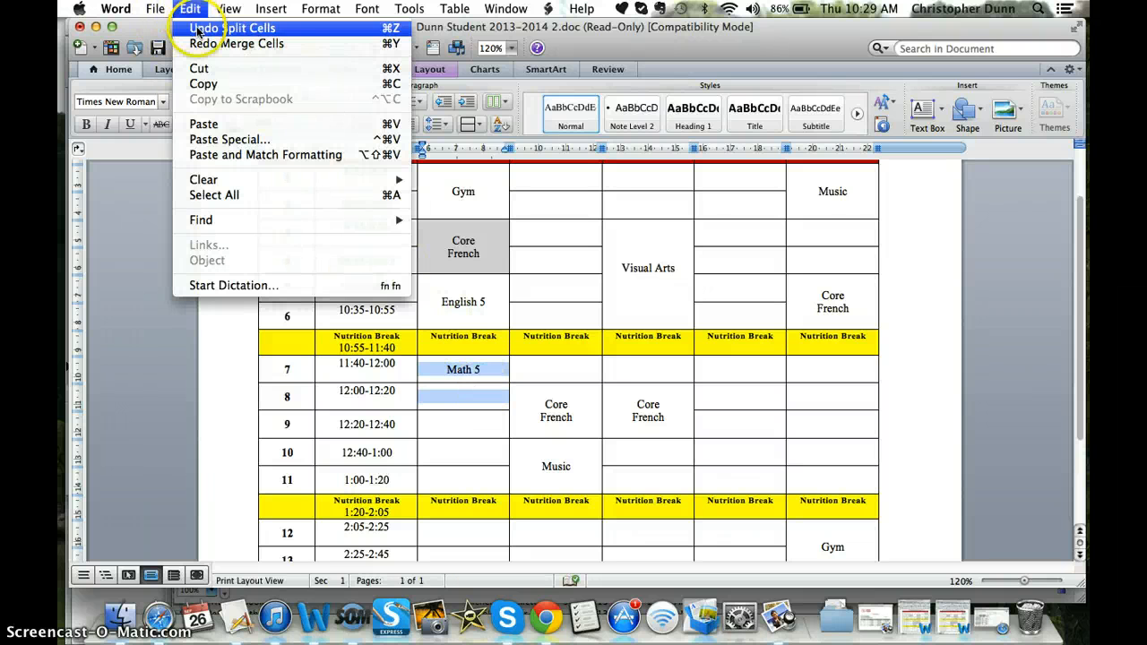
click(199, 28)
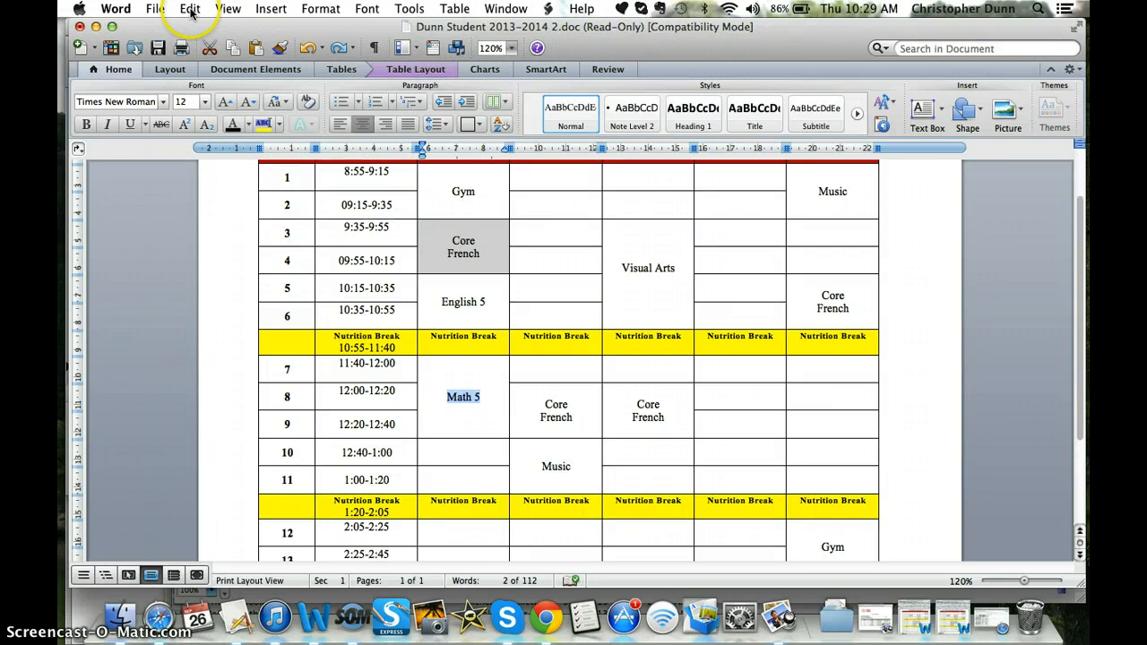
click(198, 16)
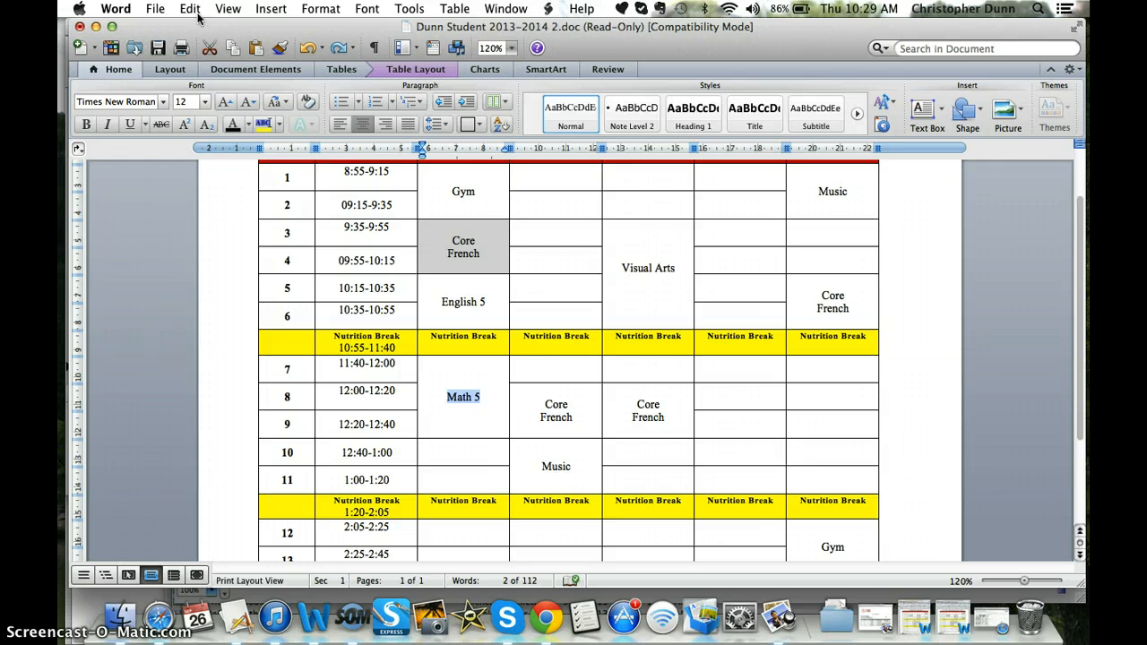
Split the merged Day 1 Math 5 cell for periods 7 to 9 into 1 column and 3 rows.
drag(448, 397, 480, 403)
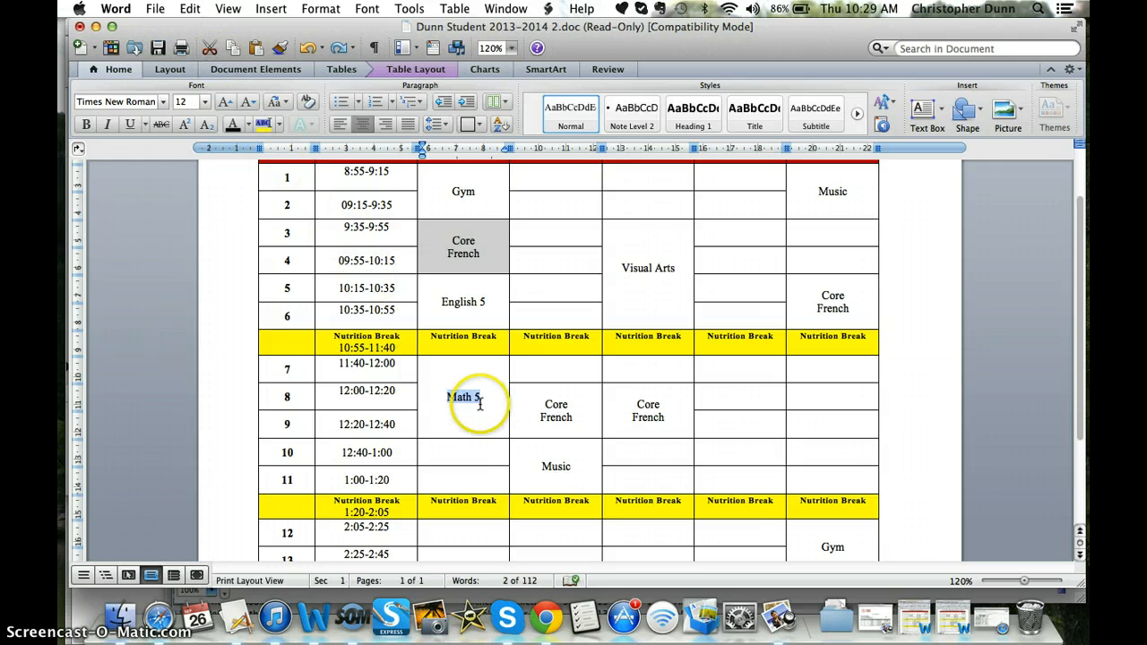
click(480, 403)
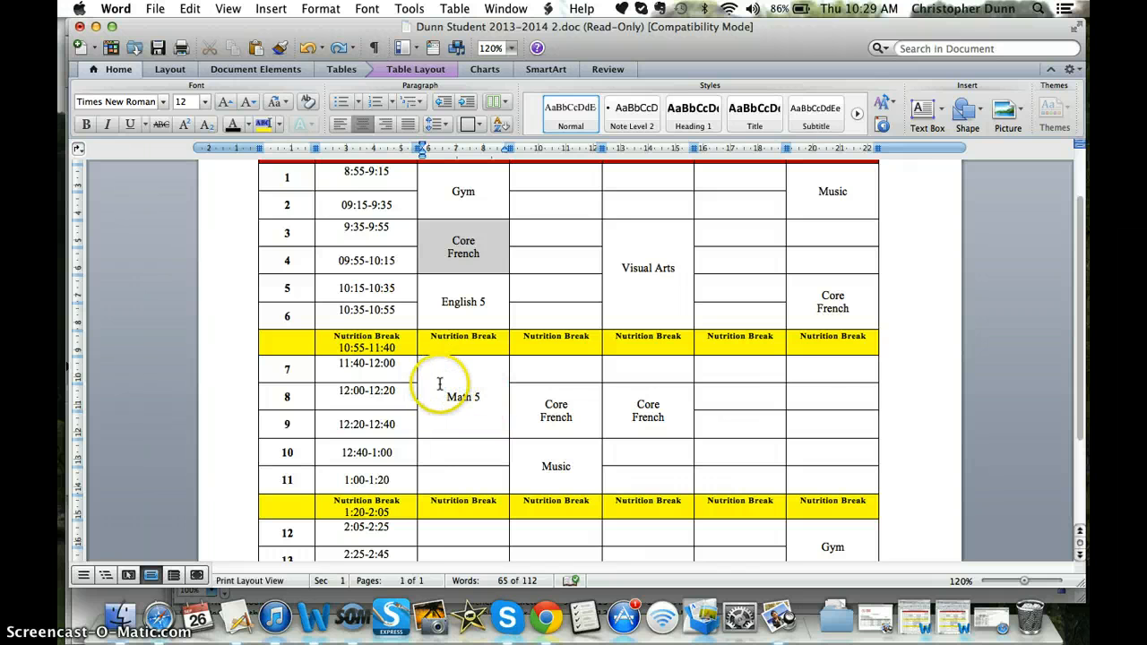
drag(440, 383, 479, 398)
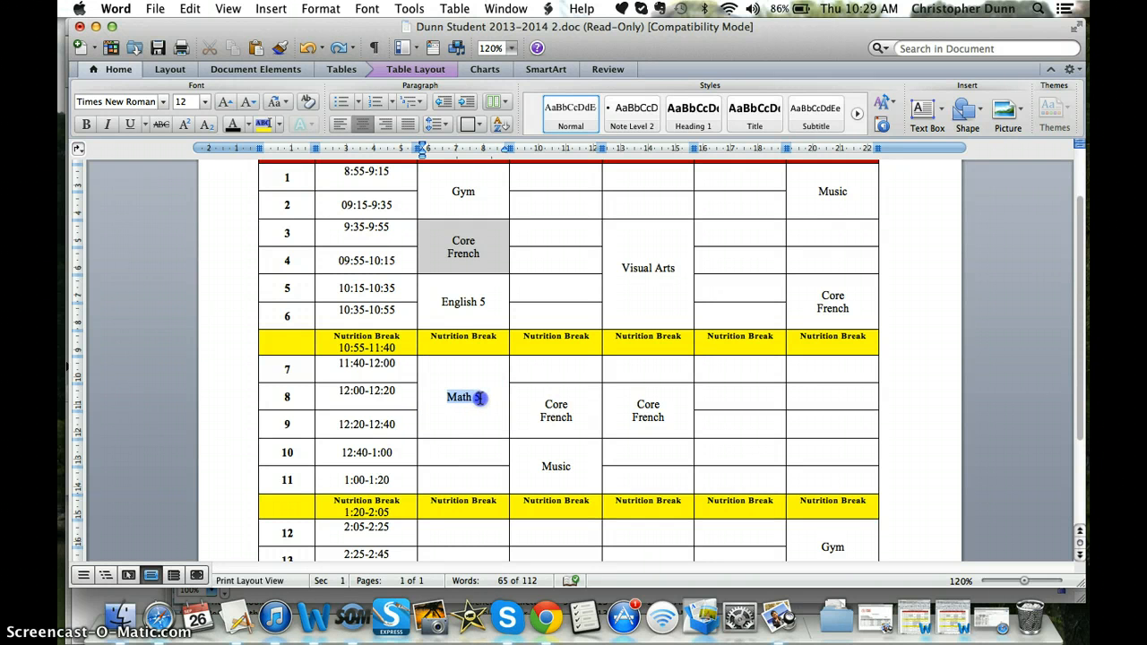
right_click(467, 398)
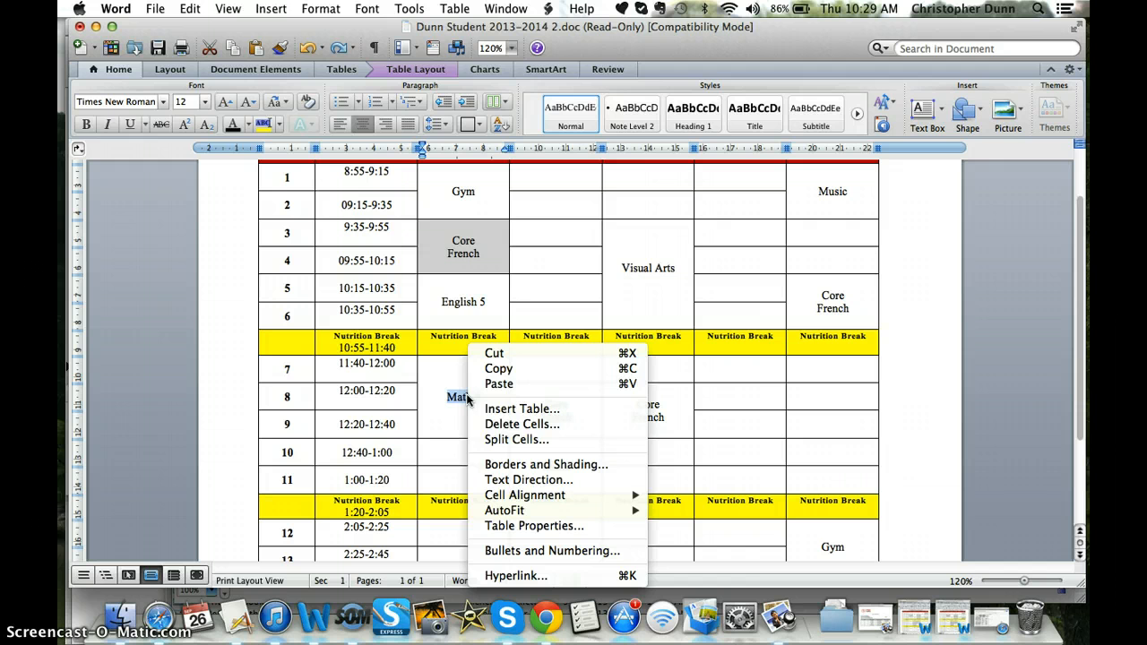
click(502, 439)
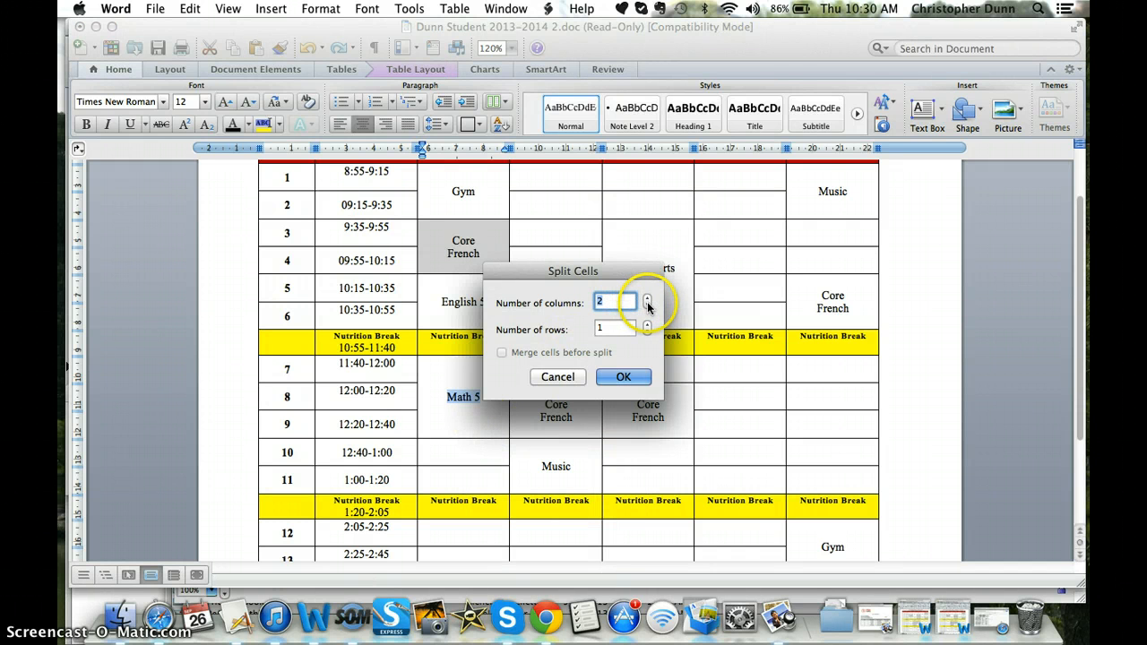
click(647, 306)
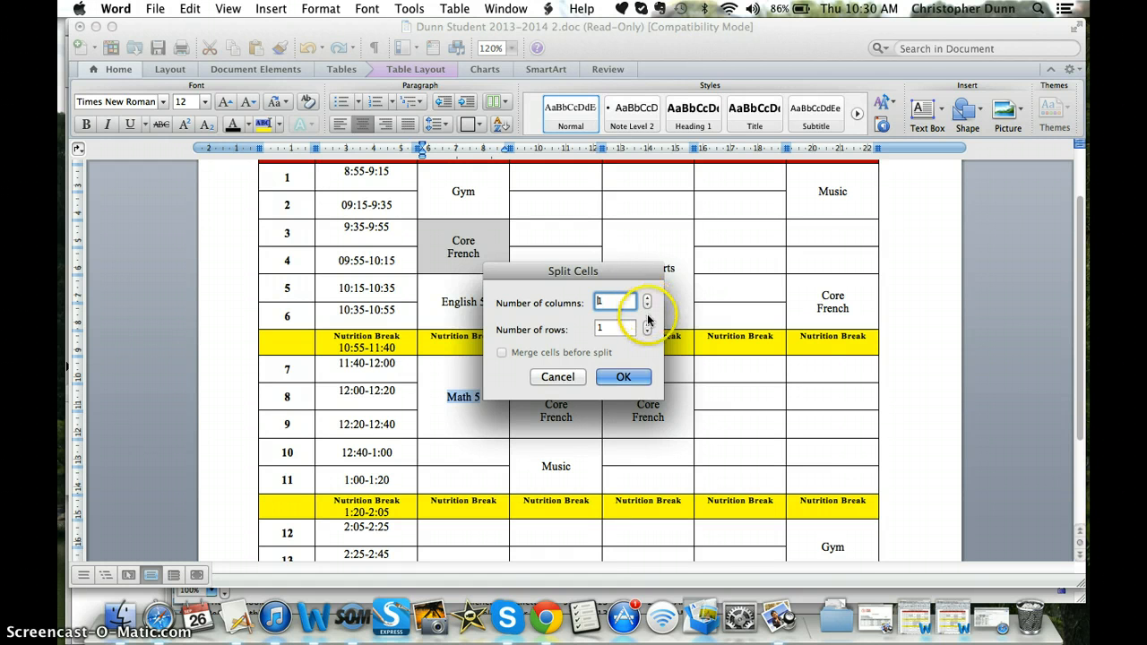
click(647, 324)
click(648, 326)
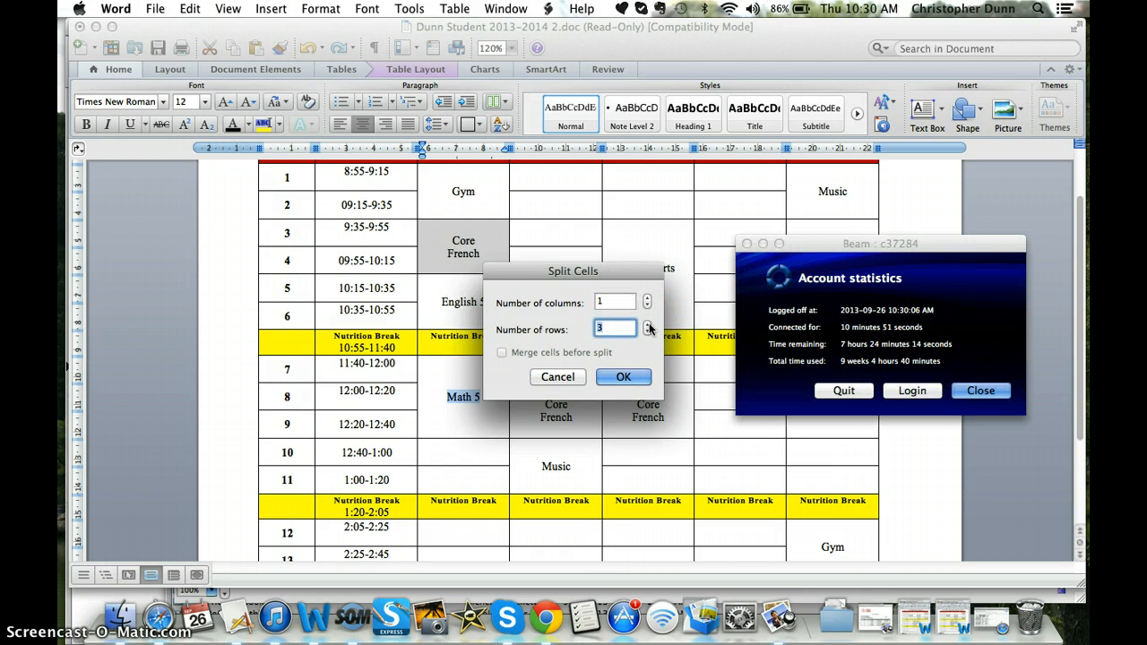
click(623, 378)
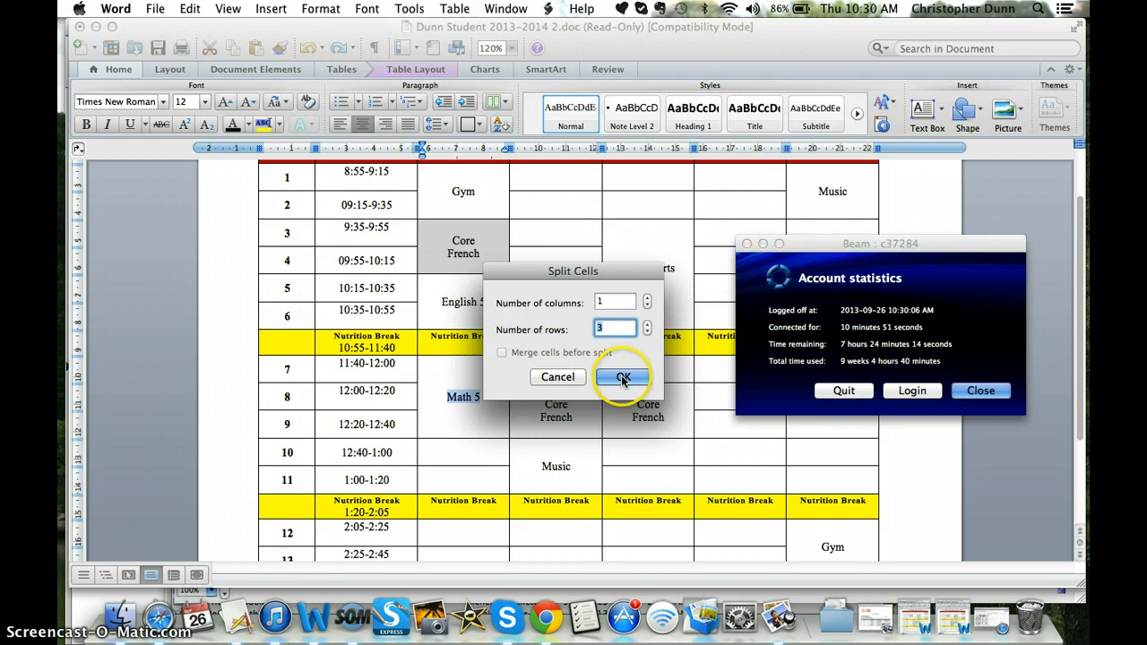
click(623, 377)
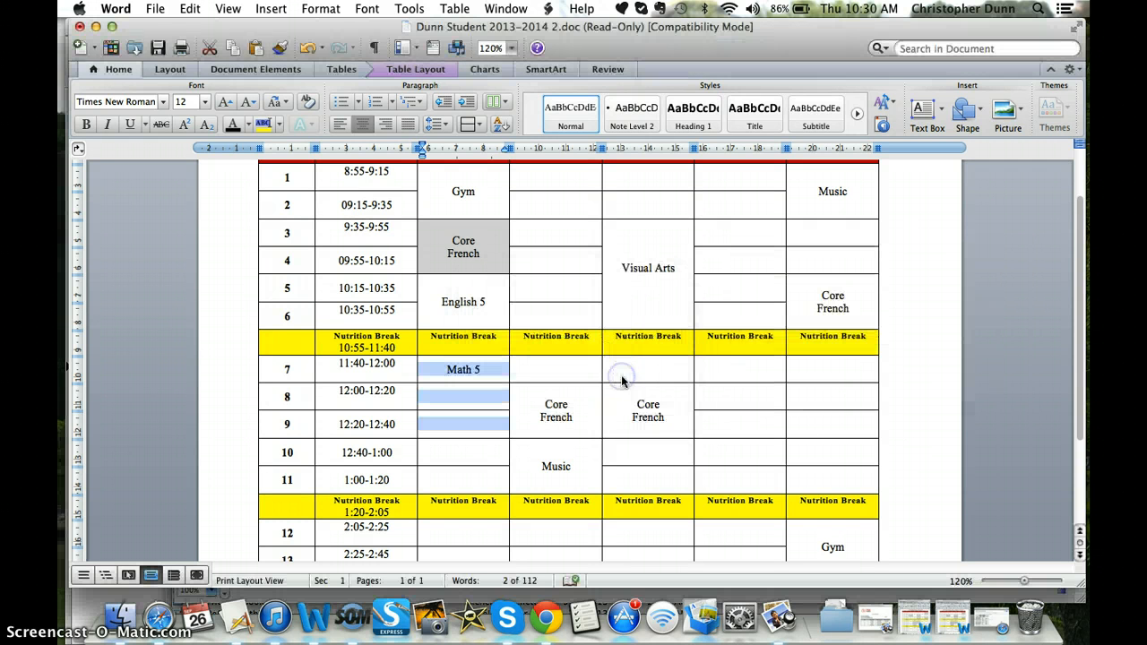
Split the merged Day 1 English 5 cell for periods 5 and 6 into 1 column and 2 rows.
click(479, 318)
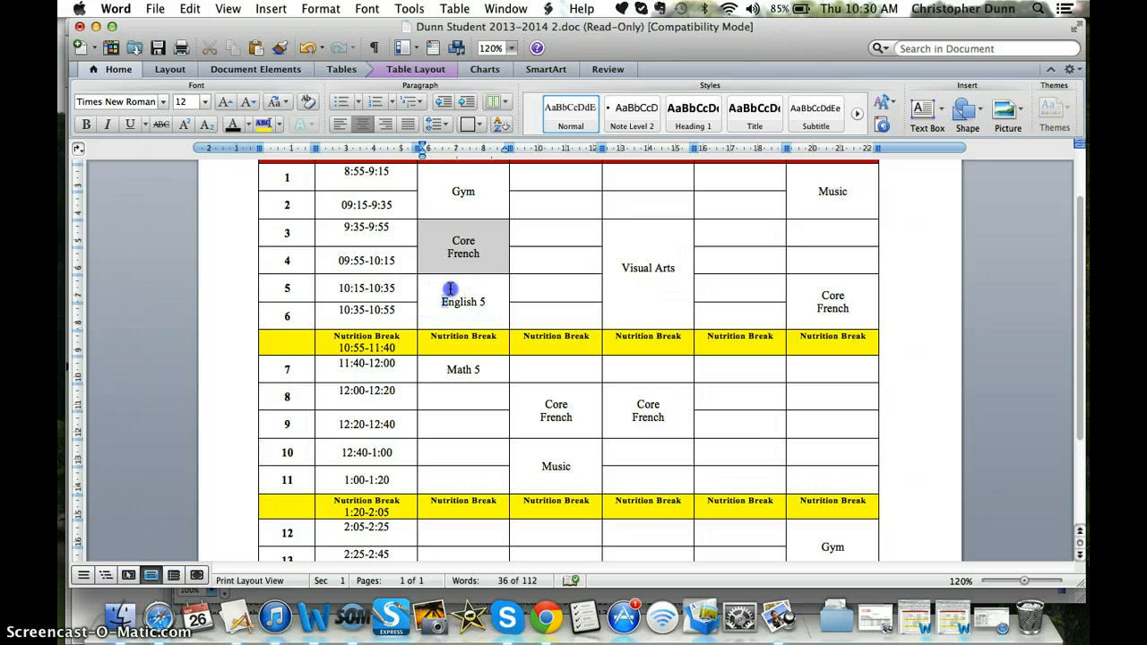
drag(450, 289, 476, 306)
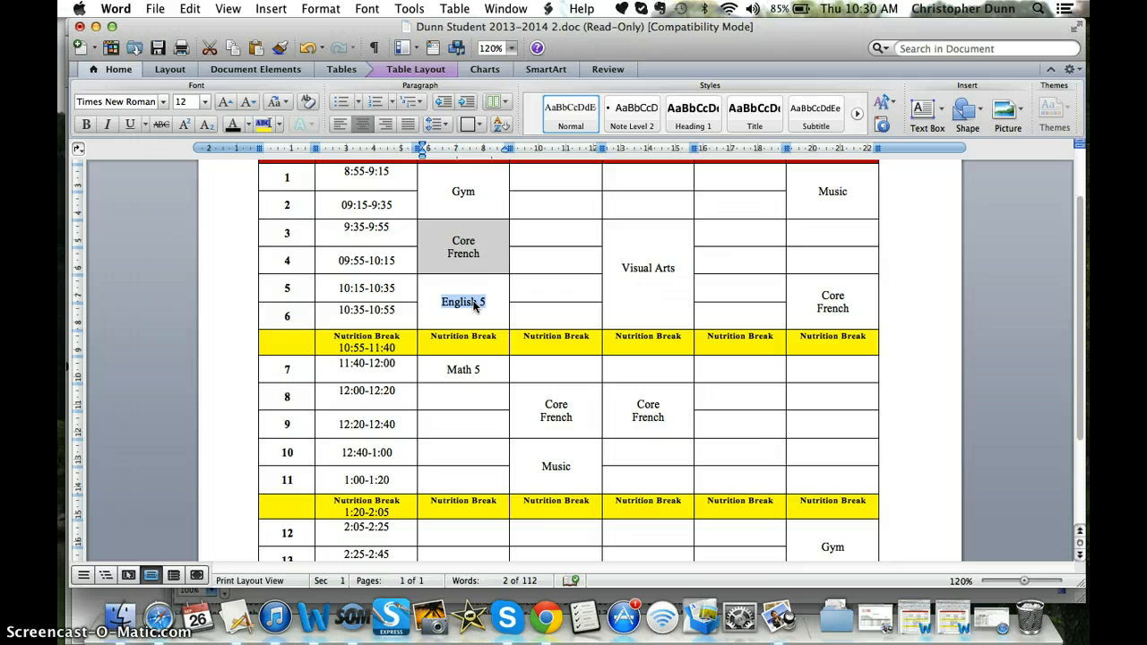
click(454, 9)
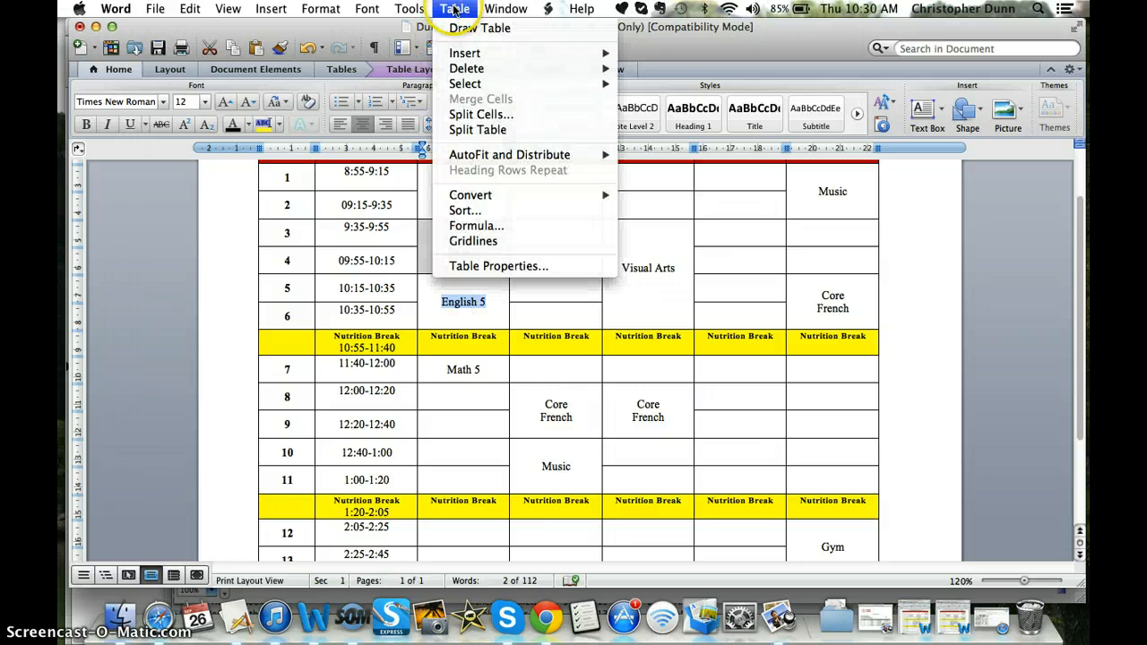
click(479, 117)
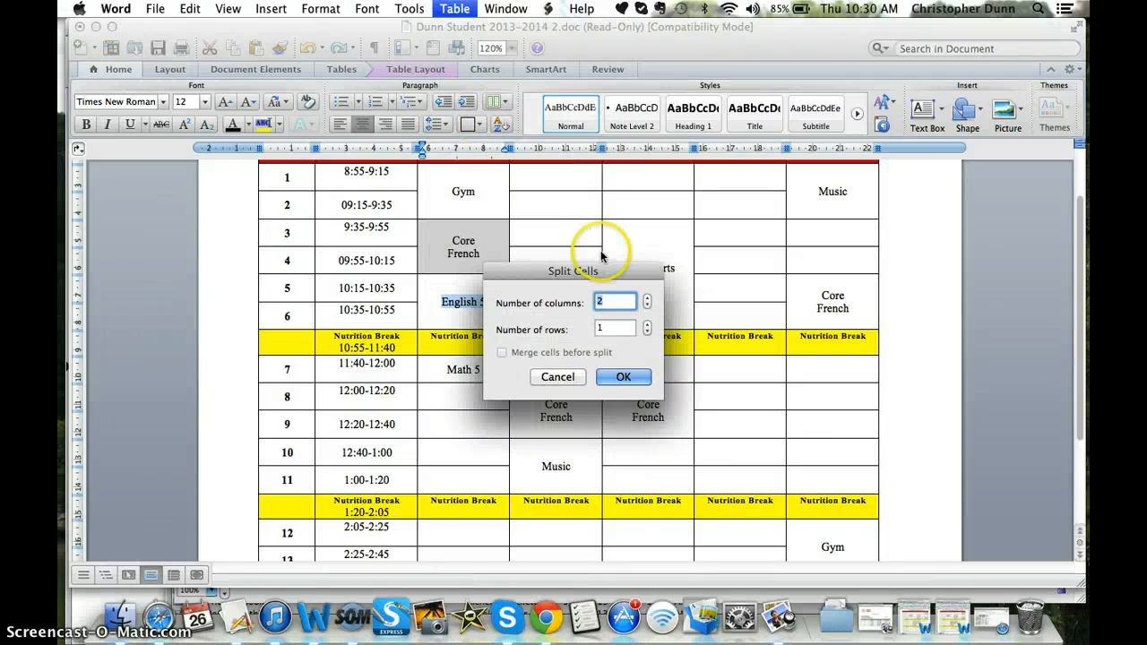
click(646, 301)
click(646, 305)
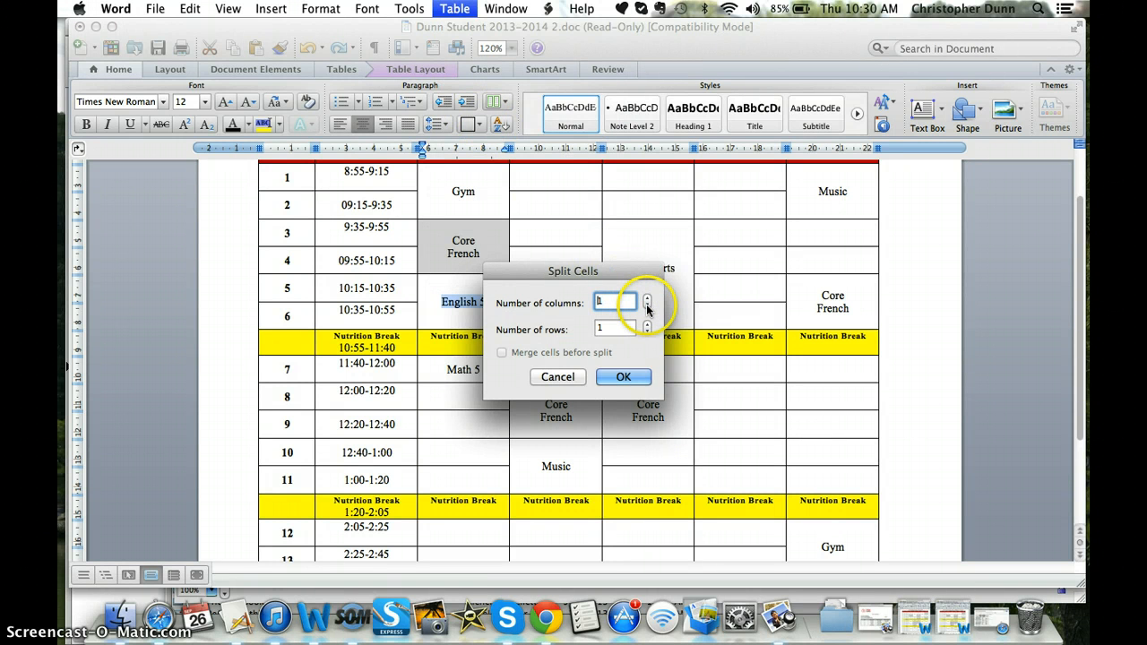
click(647, 328)
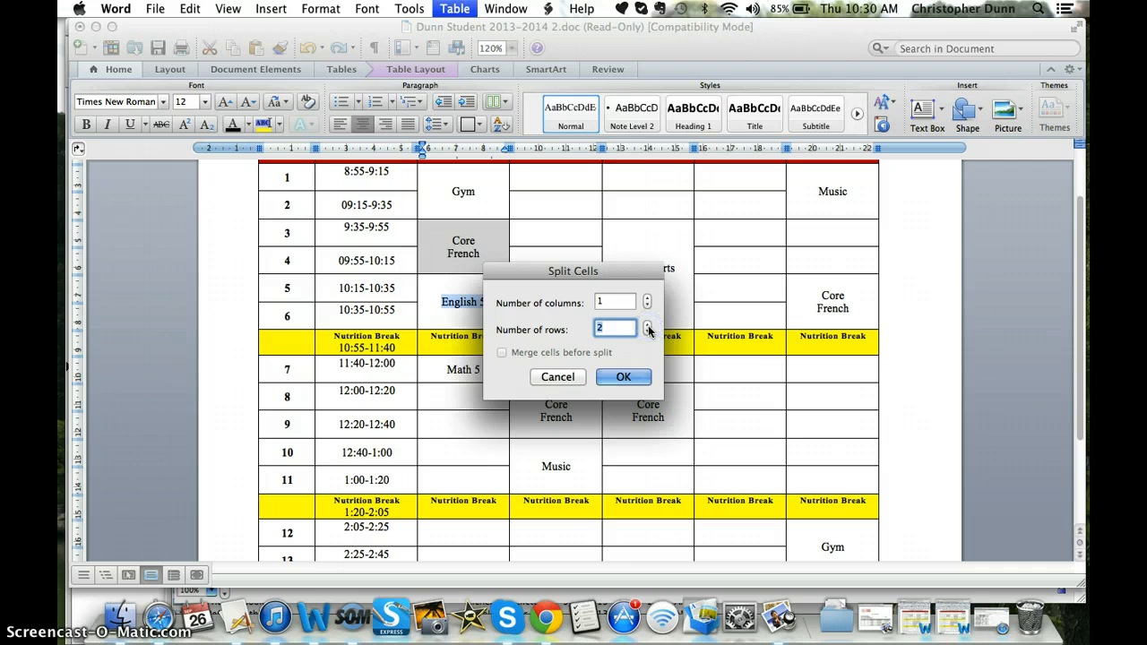
click(633, 378)
click(626, 378)
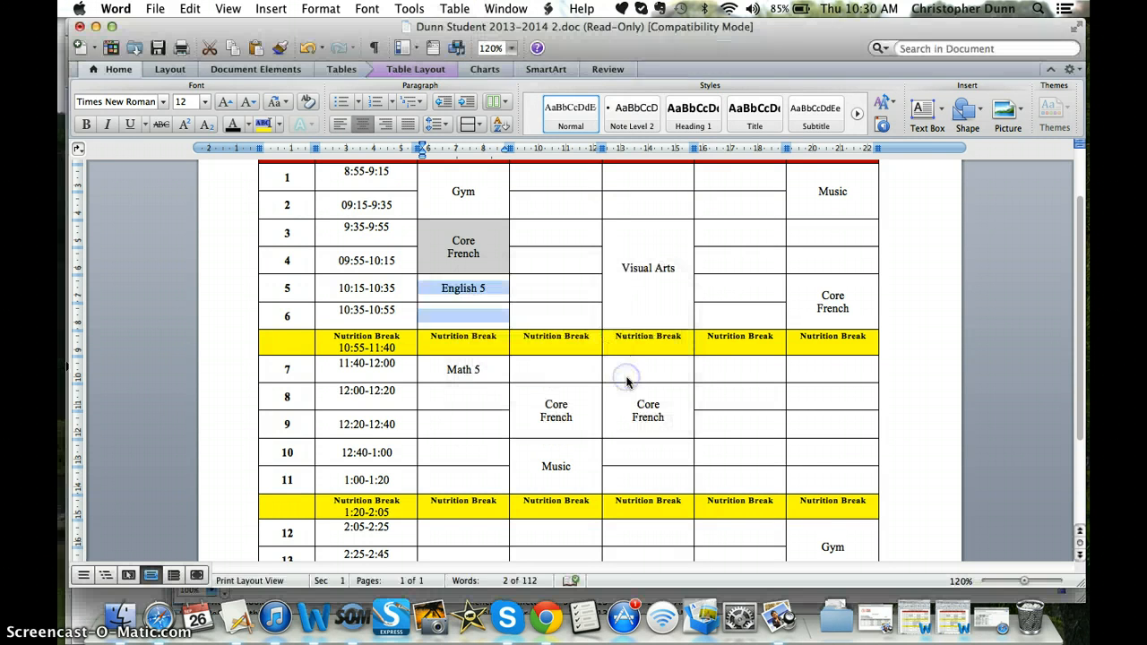
click(480, 320)
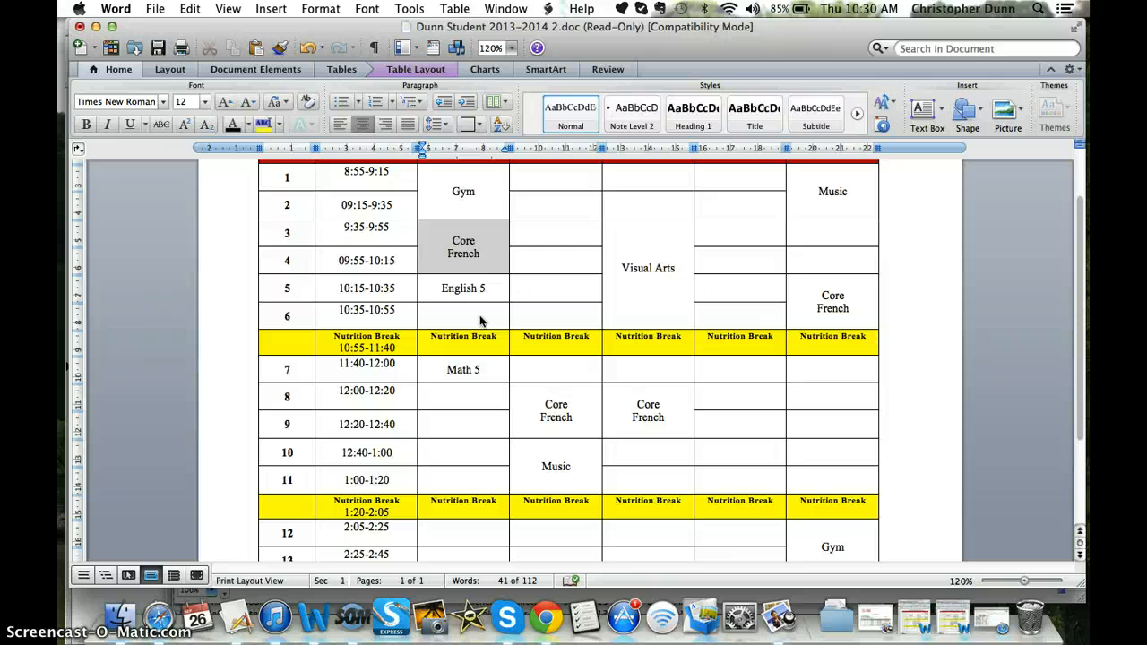
scroll(479, 320, down, 3)
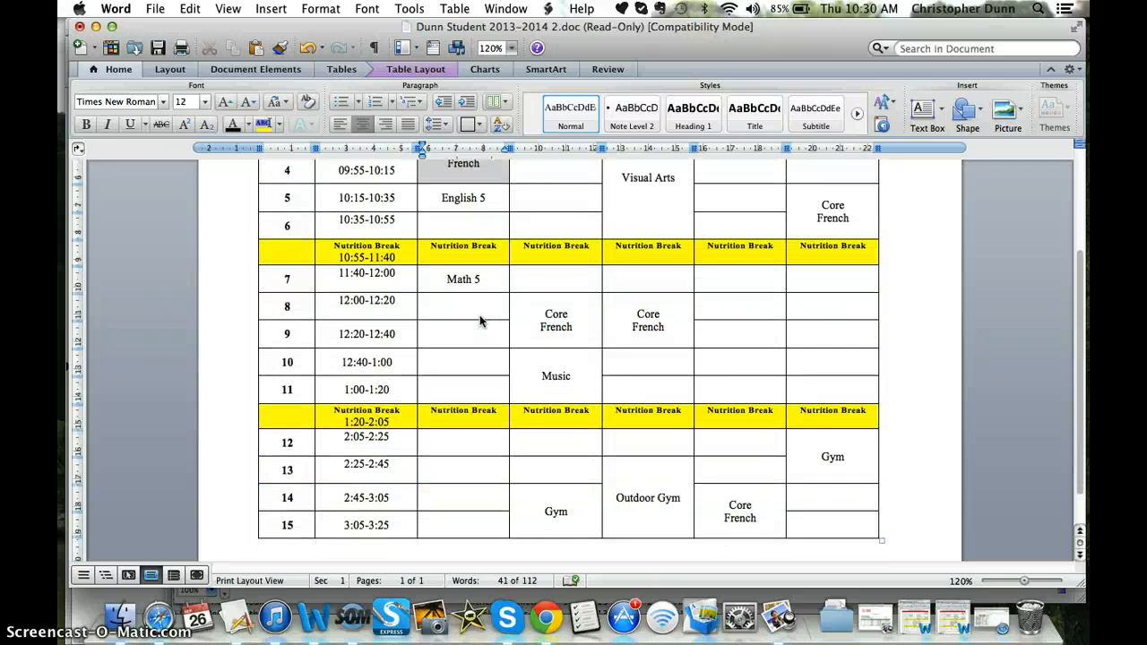
scroll(479, 320, up, 1)
scroll(479, 320, up, 2)
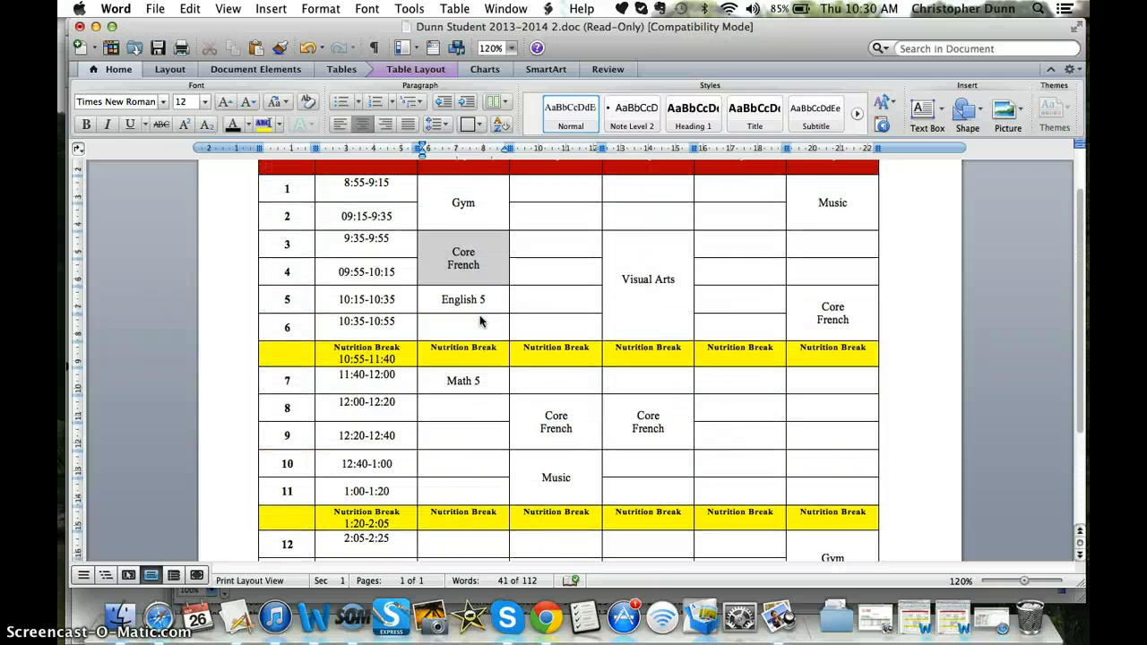
scroll(479, 320, down, 4)
scroll(480, 320, up, 4)
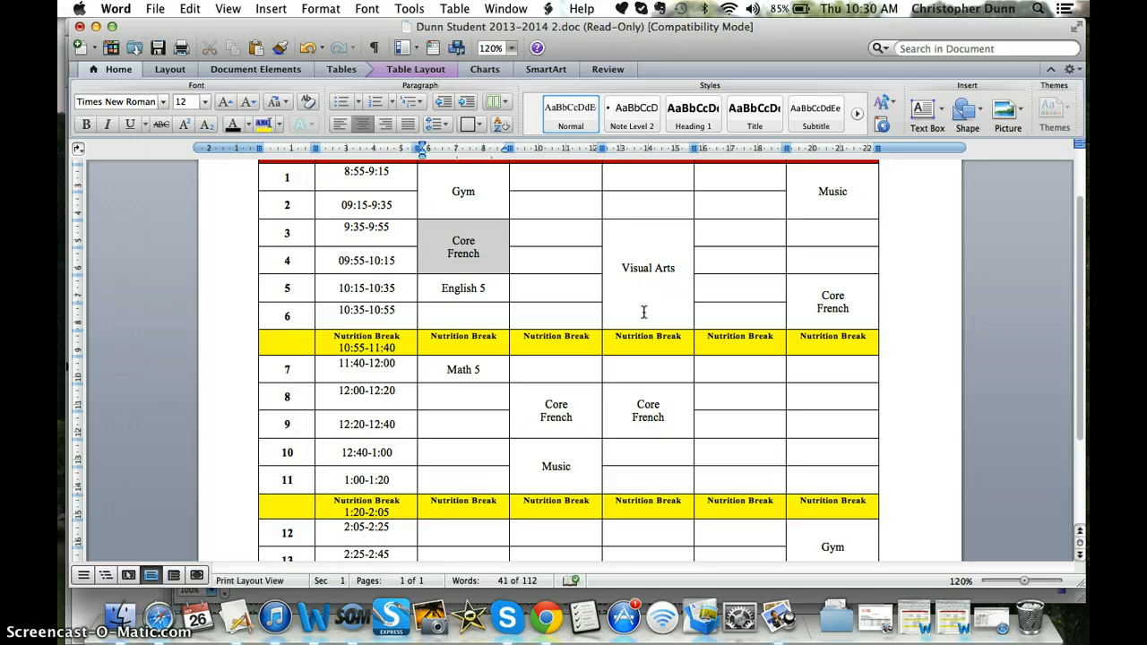
scroll(643, 311, up, 2)
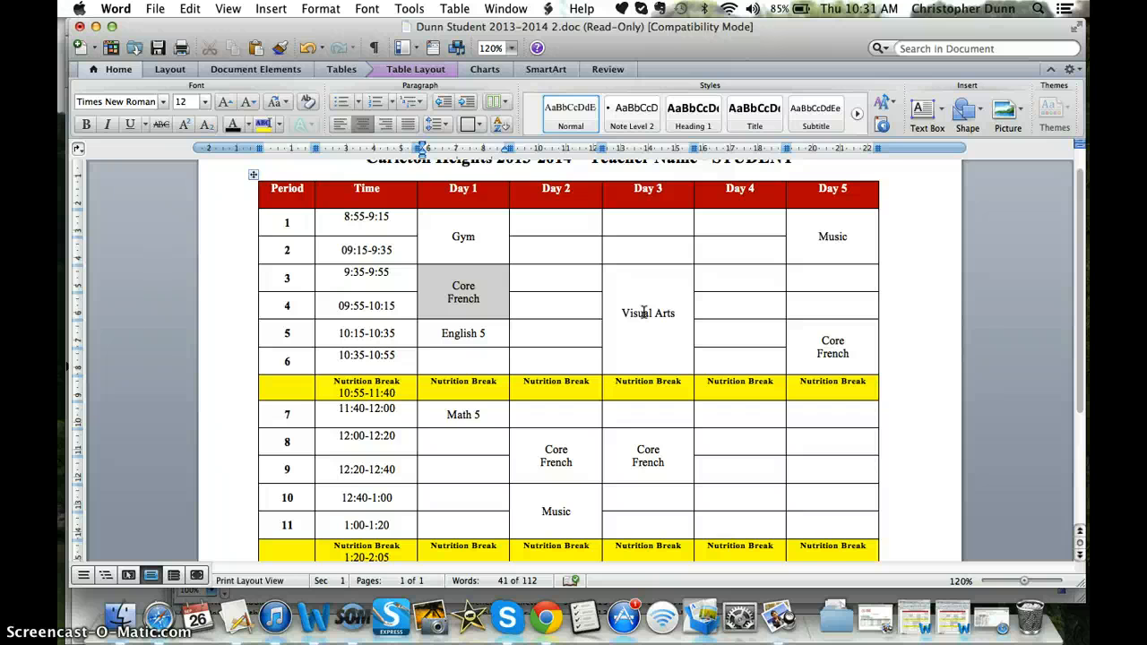
scroll(644, 312, down, 2)
scroll(643, 314, up, 2)
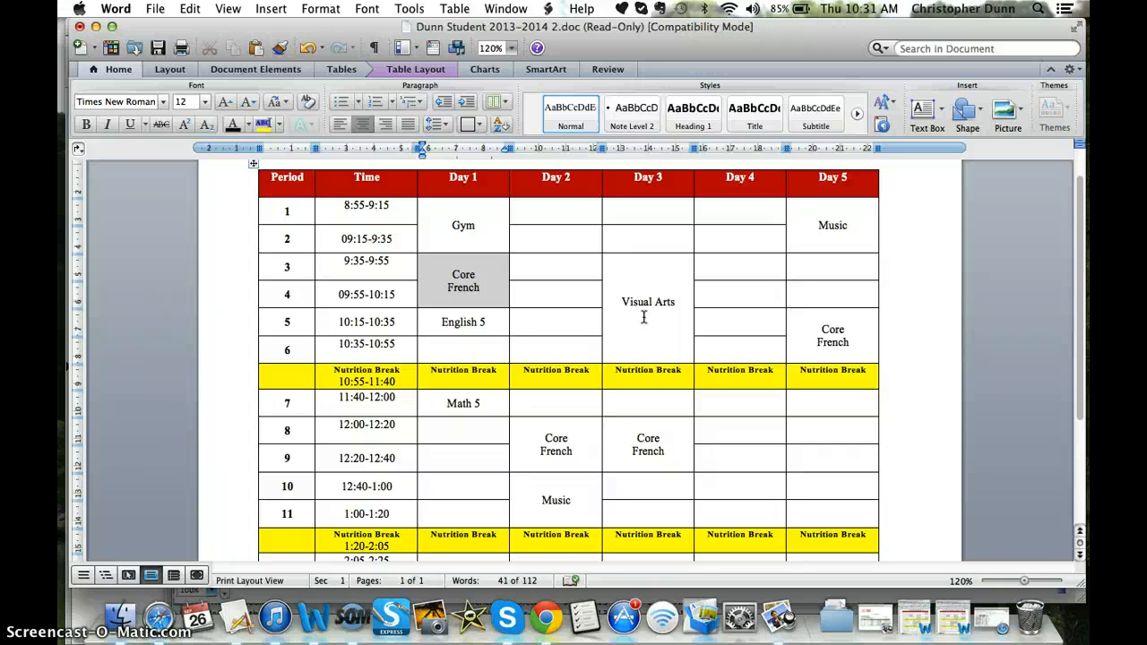
click(496, 325)
scroll(474, 354, up, 2)
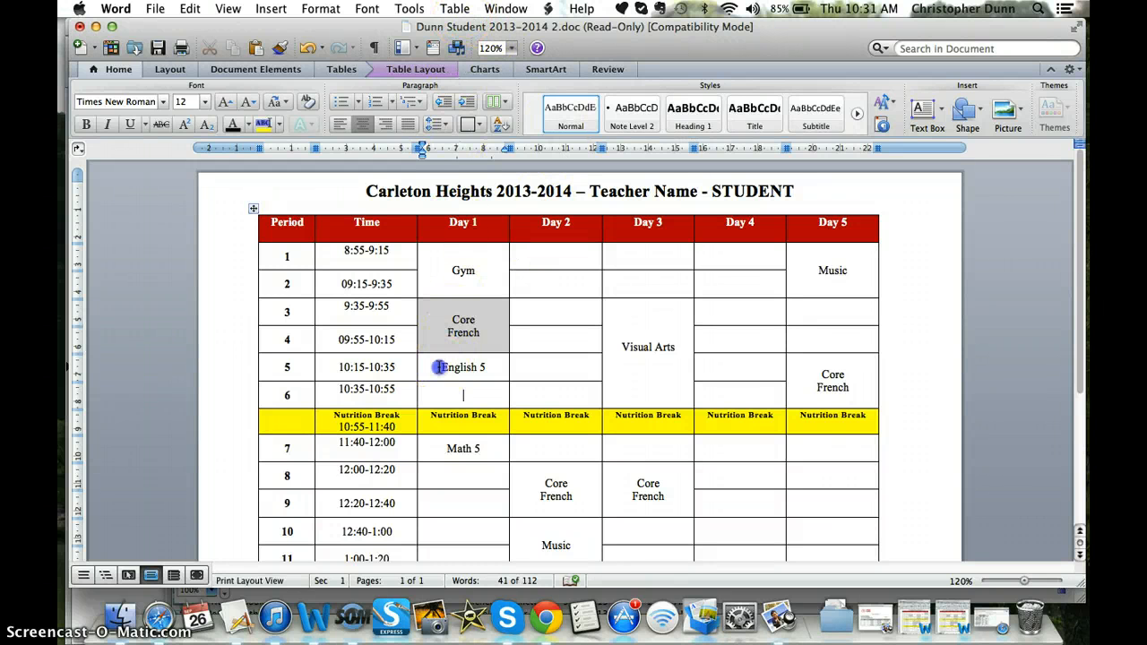
drag(440, 367, 484, 393)
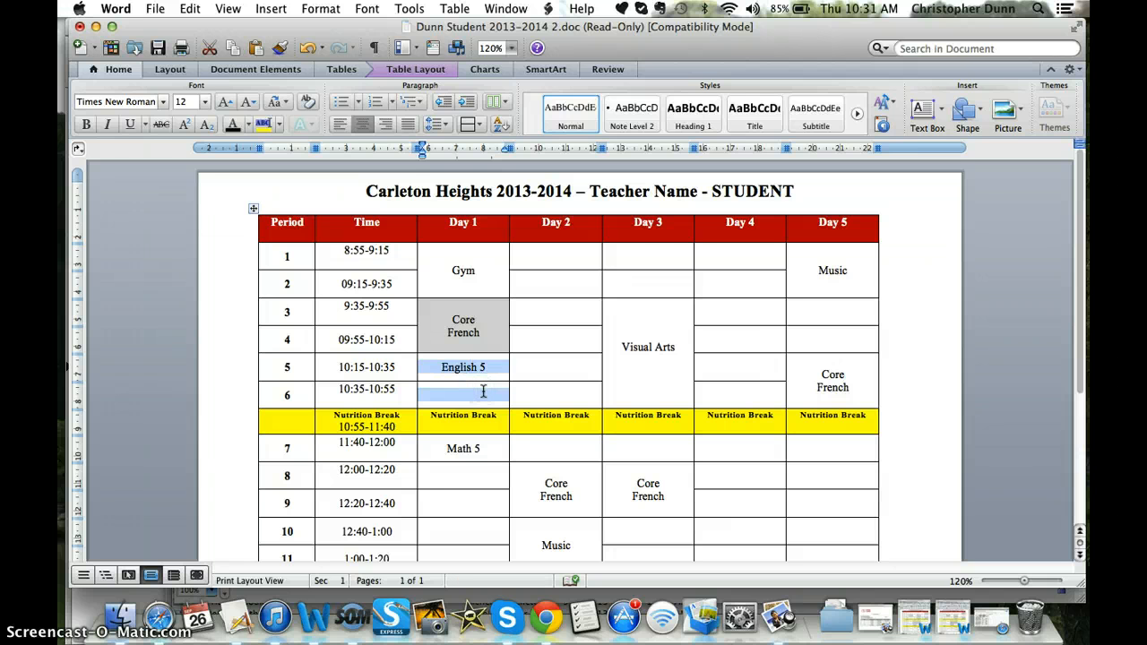
click(482, 396)
click(489, 368)
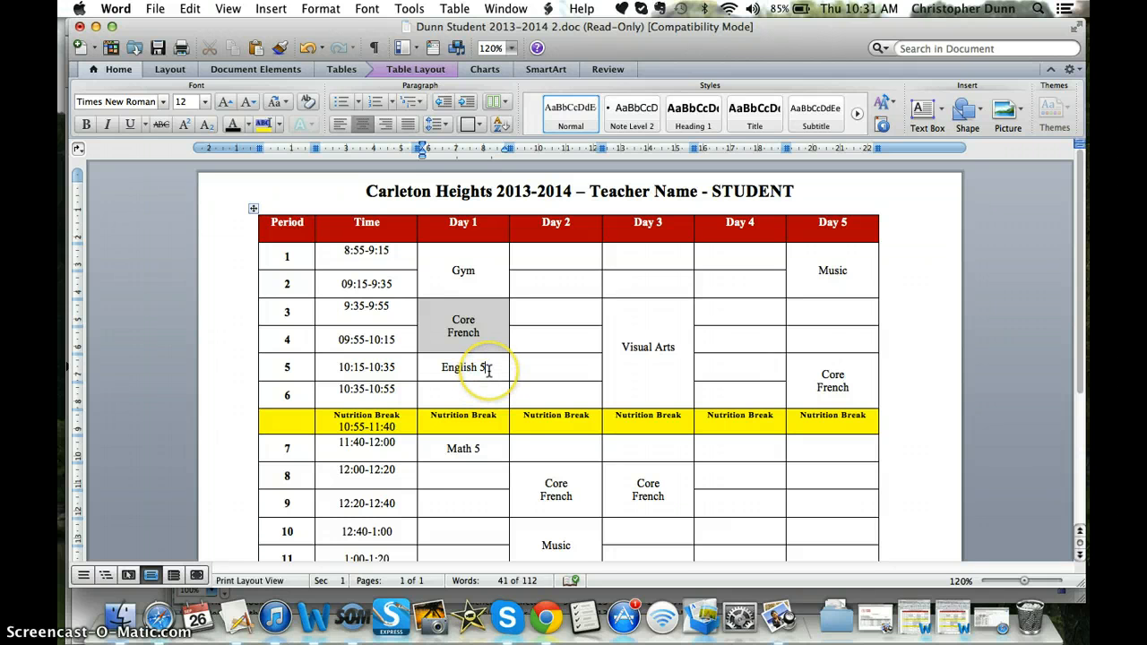